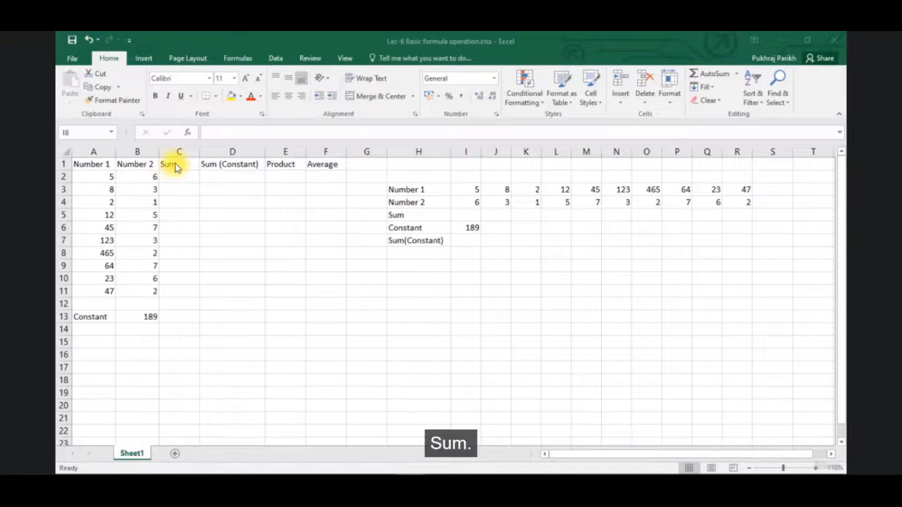
Review the Sum, Sum (Constant), Product and Average columns and the empty range C2:F11 below their headers
{"action": "left_click", "coordinate": [187, 151]}
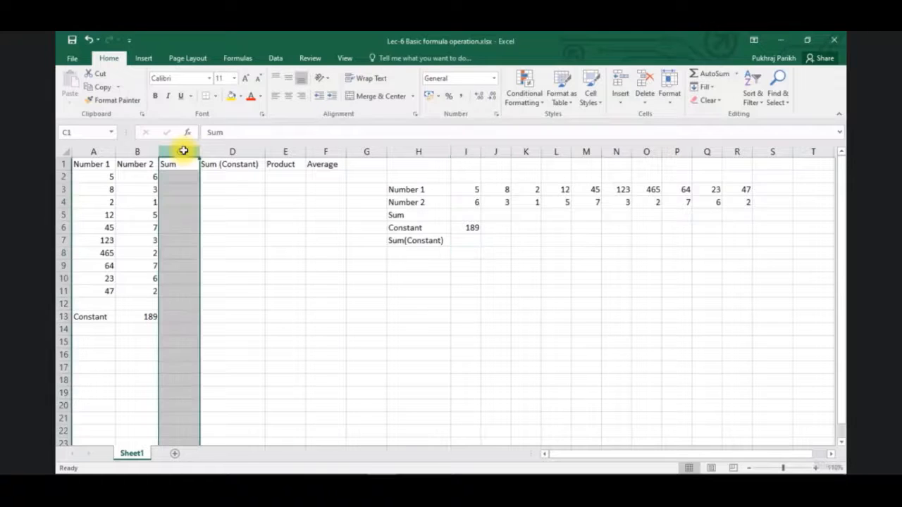
{"action": "left_click", "coordinate": [228, 152]}
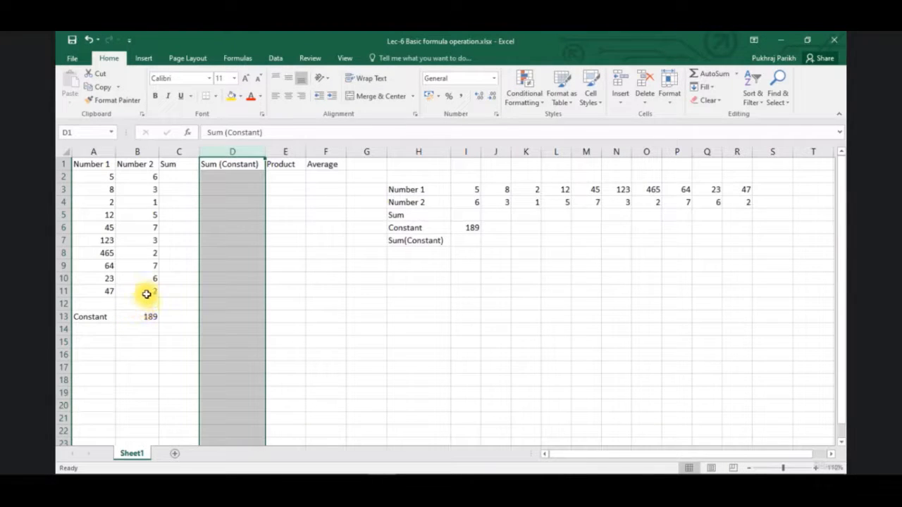
{"action": "left_click", "coordinate": [286, 152]}
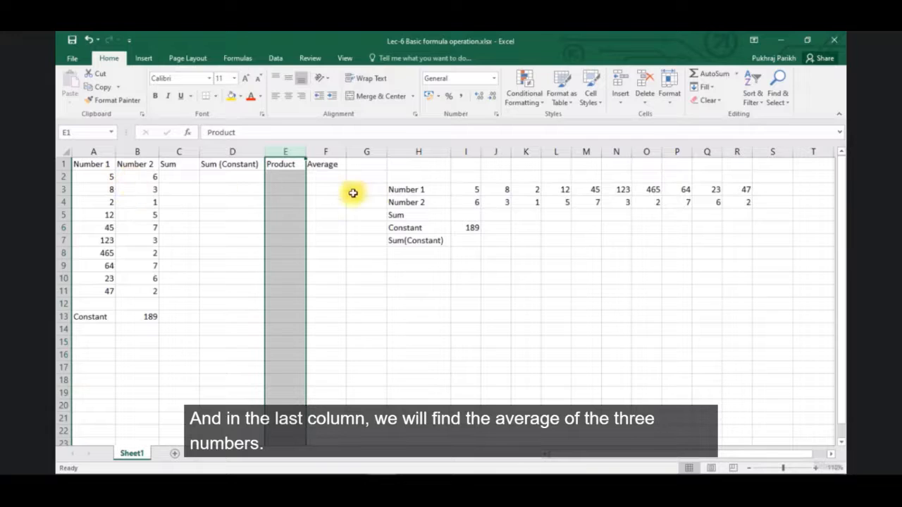
{"action": "left_click", "coordinate": [323, 151]}
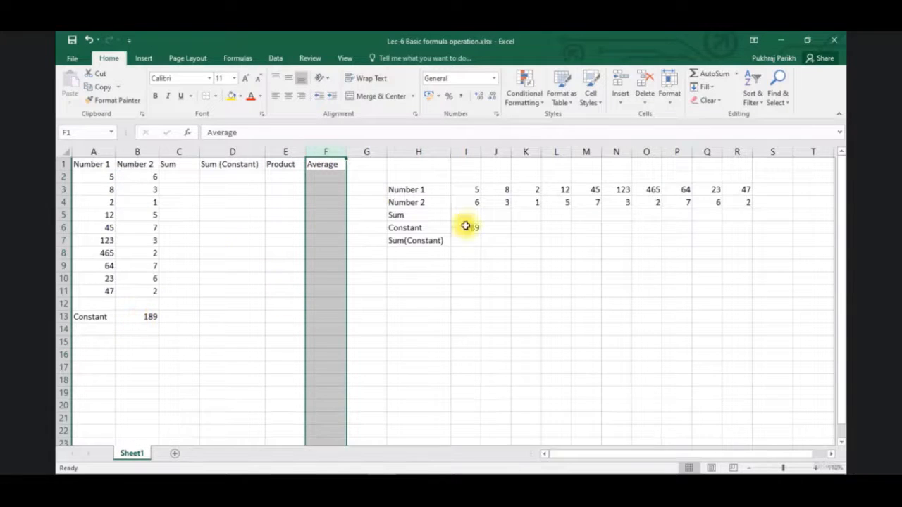
{"action": "left_click", "coordinate": [269, 174]}
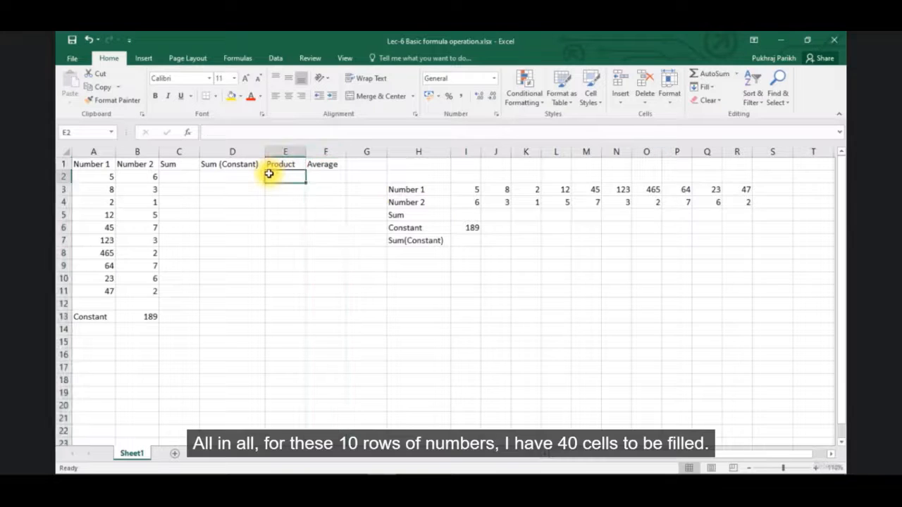
{"action": "left_click", "coordinate": [192, 177]}
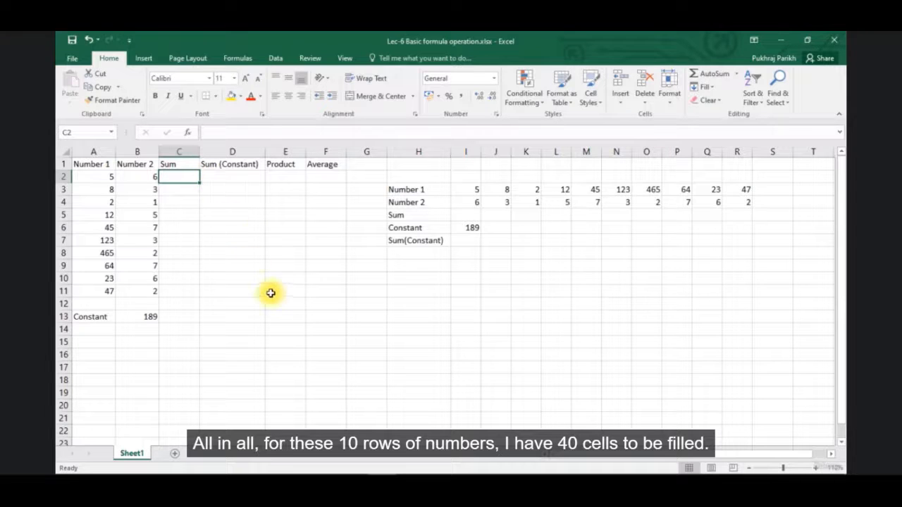
{"action": "left_click_drag", "start_coordinate": [188, 177], "coordinate": [326, 289]}
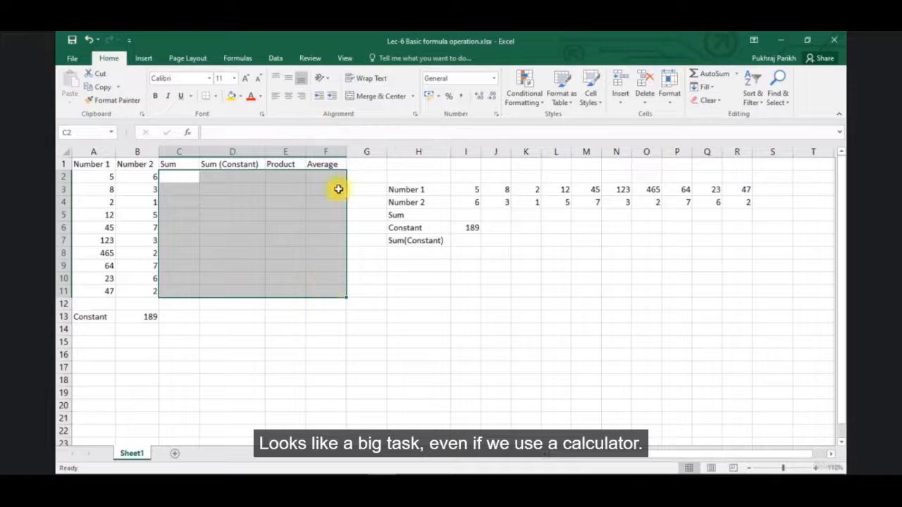
Enter the formula =A2+B2 in cell C2 to add the first pair of numbers
{"action": "left_click", "coordinate": [166, 179]}
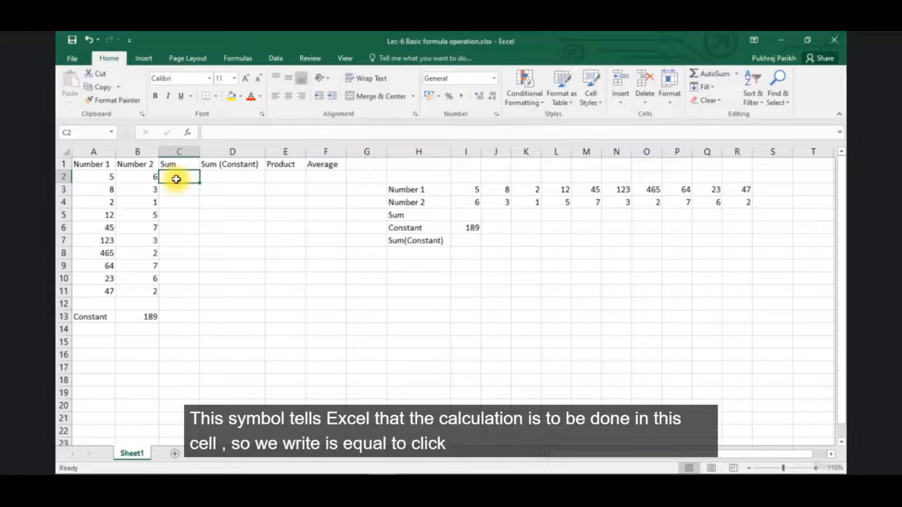
{"action": "type", "text": "="}
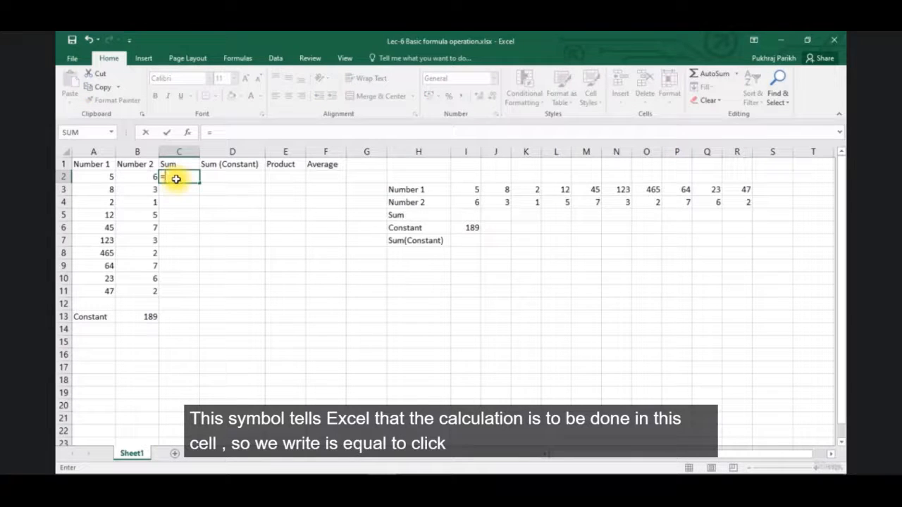
{"action": "left_click", "coordinate": [101, 177]}
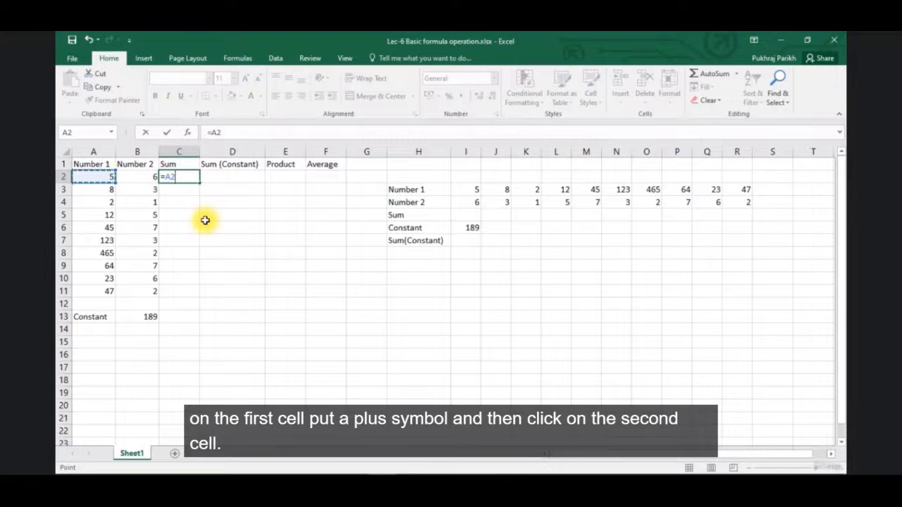
{"action": "type", "text": "+"}
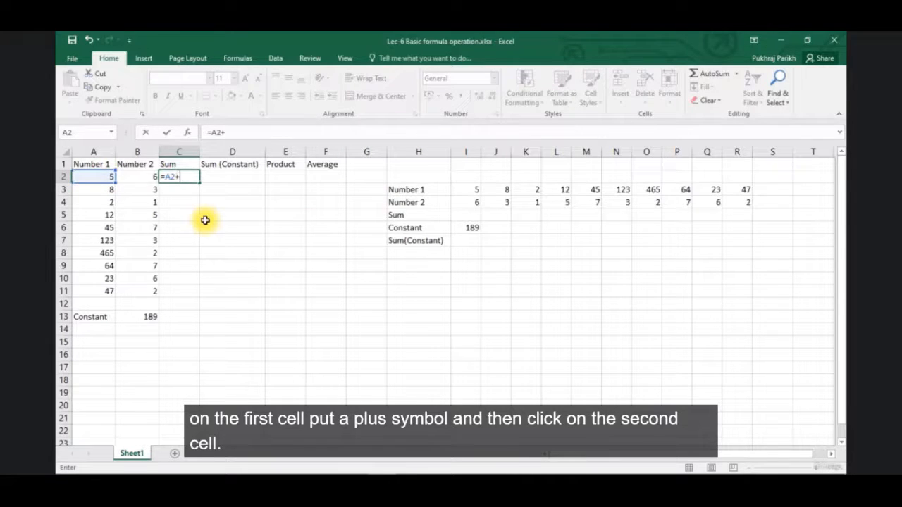
{"action": "left_click", "coordinate": [139, 181]}
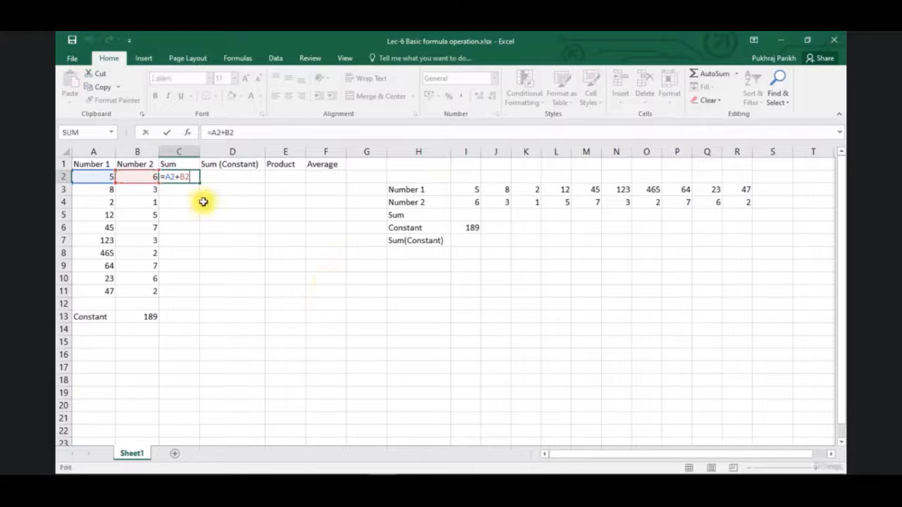
{"action": "key", "text": "F2"}
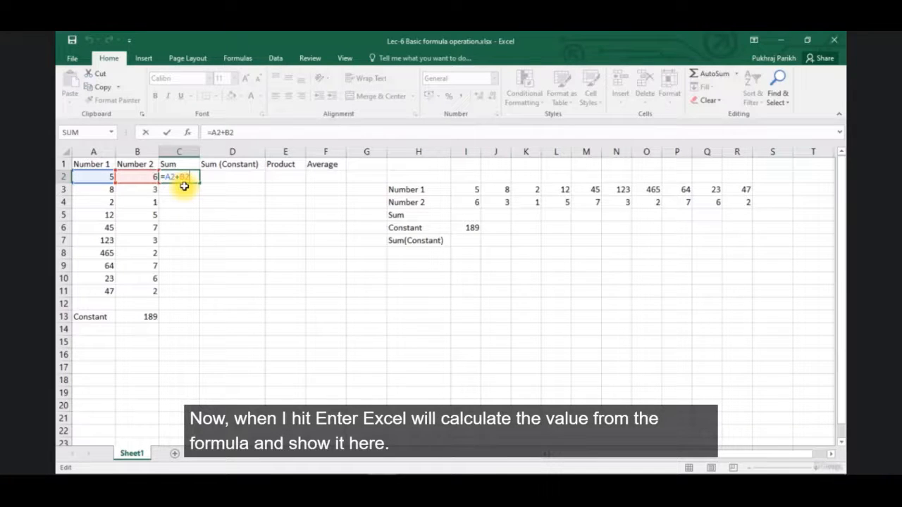
{"action": "key", "text": "Return"}
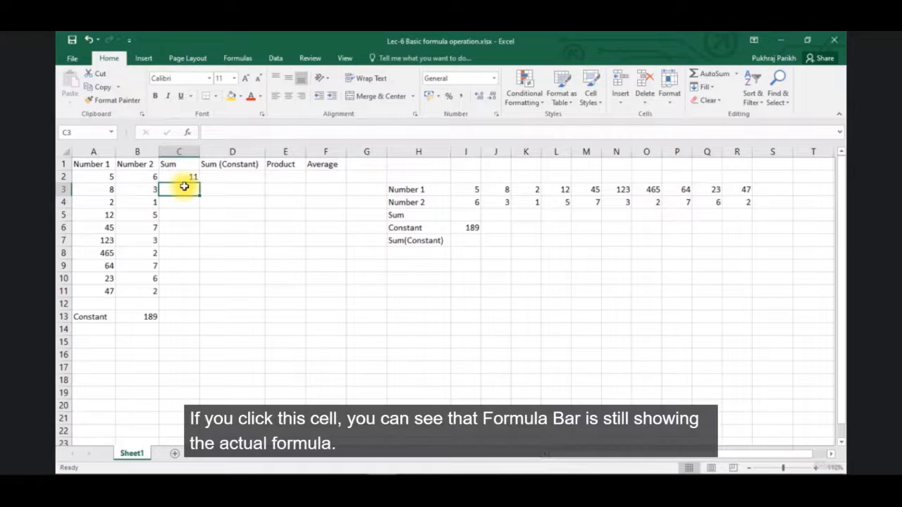
Examine the formula in C2 and the cells it references, leaving edit mode without changing it
{"action": "left_click", "coordinate": [184, 183]}
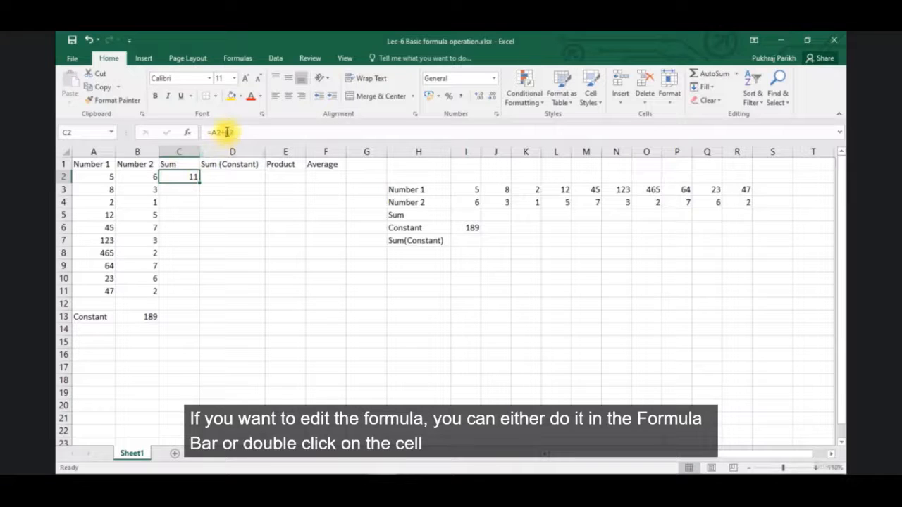
{"action": "double_click", "coordinate": [187, 177]}
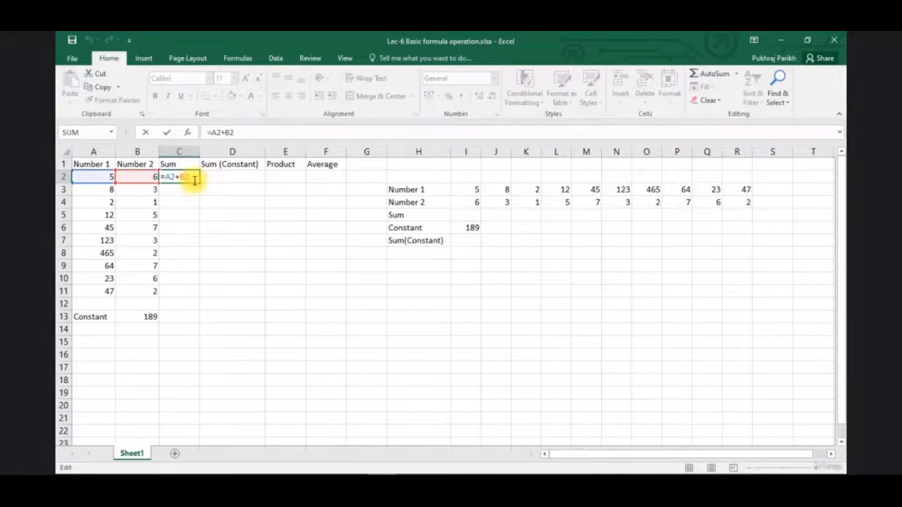
{"action": "key", "text": "Return"}
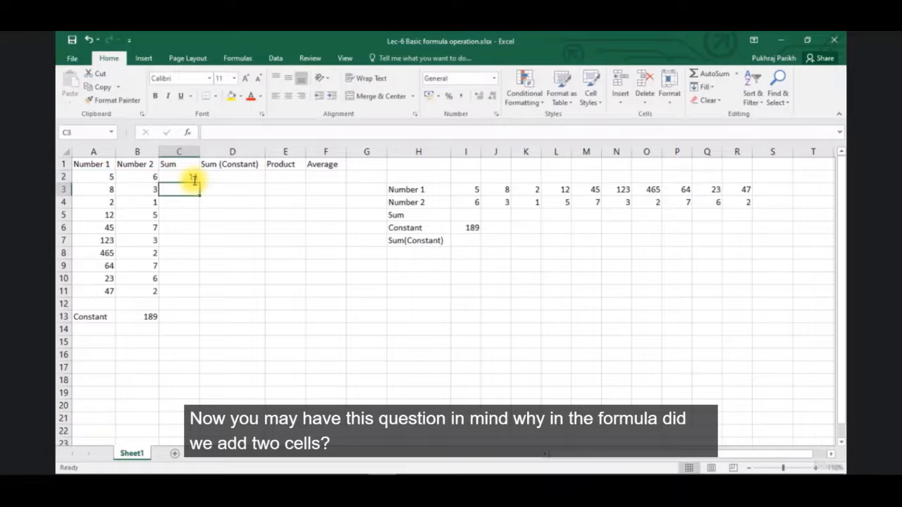
{"action": "left_click", "coordinate": [195, 179]}
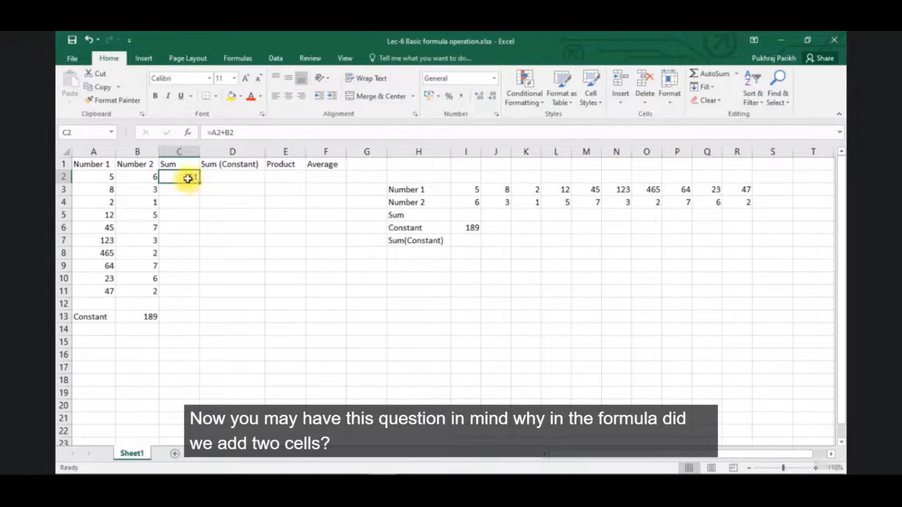
{"action": "double_click", "coordinate": [186, 178]}
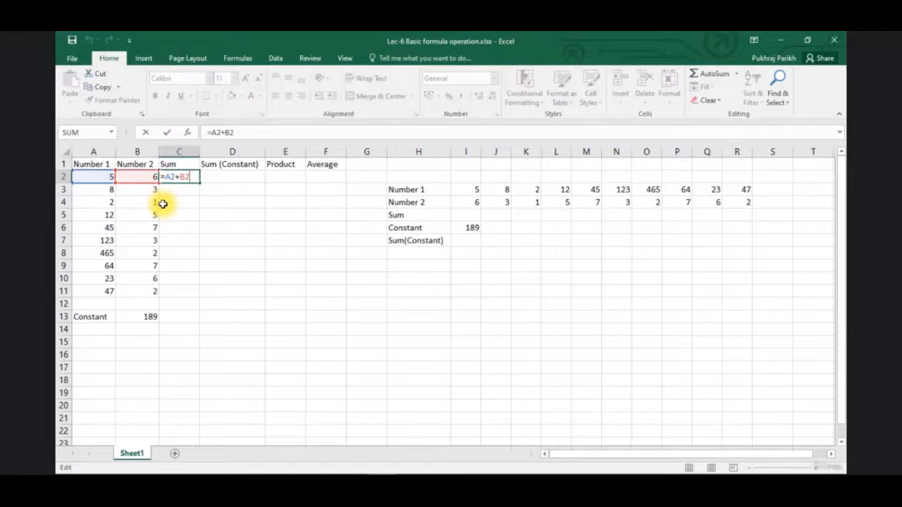
{"action": "key", "text": "Escape"}
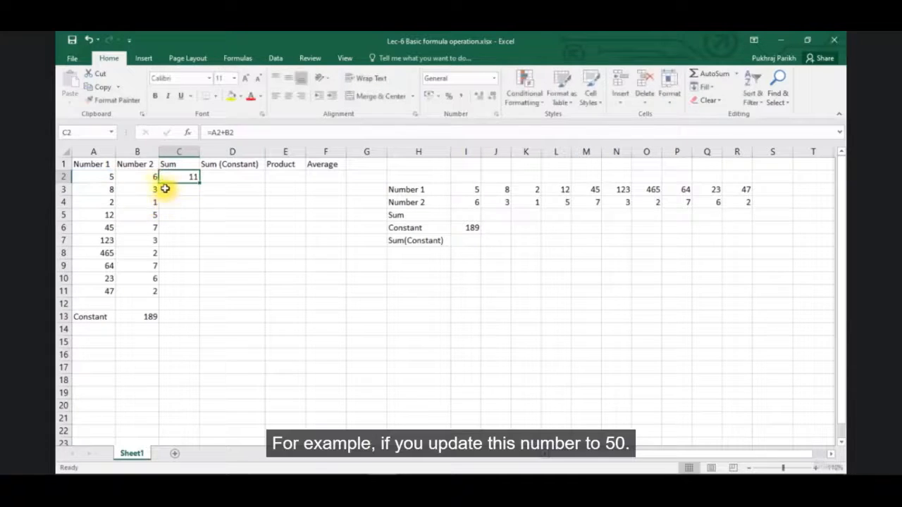
Set the first Number 1 value in cell A2 to 50
{"action": "left_click", "coordinate": [111, 177]}
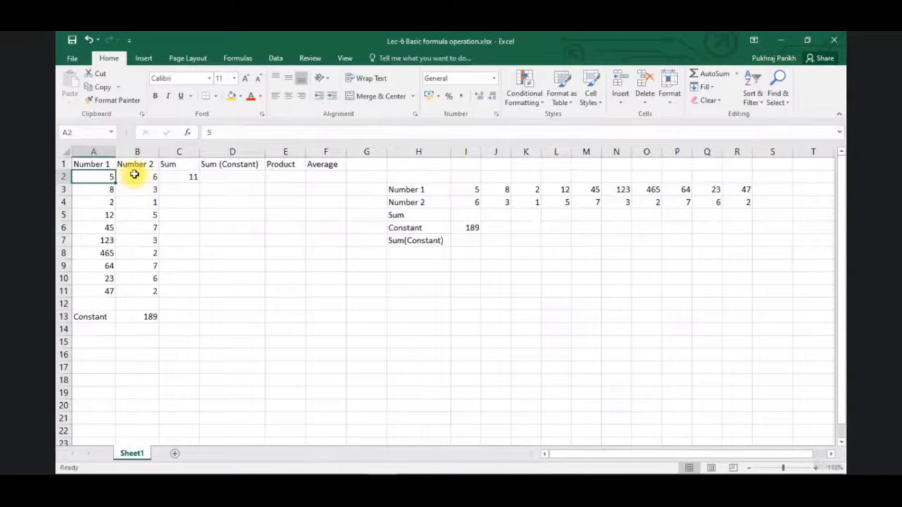
{"action": "type", "text": "50"}
{"action": "key", "text": "Return"}
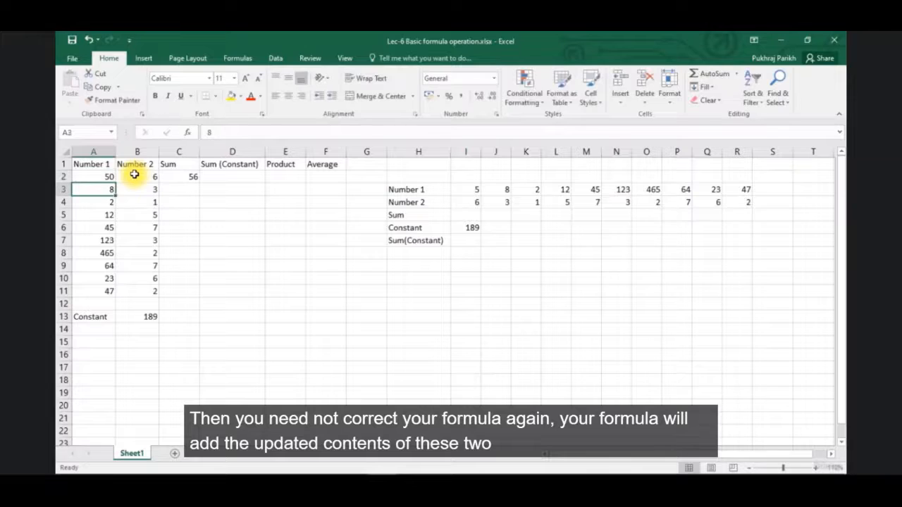
{"action": "left_click", "coordinate": [176, 187]}
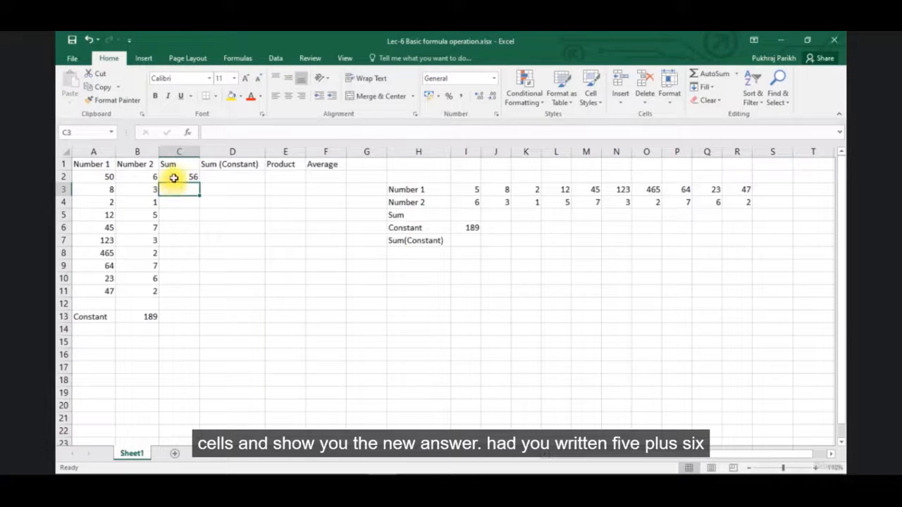
Fill the Sum formula from C2 down to C3 and check the cell references in the copied formula
{"action": "left_click", "coordinate": [176, 177]}
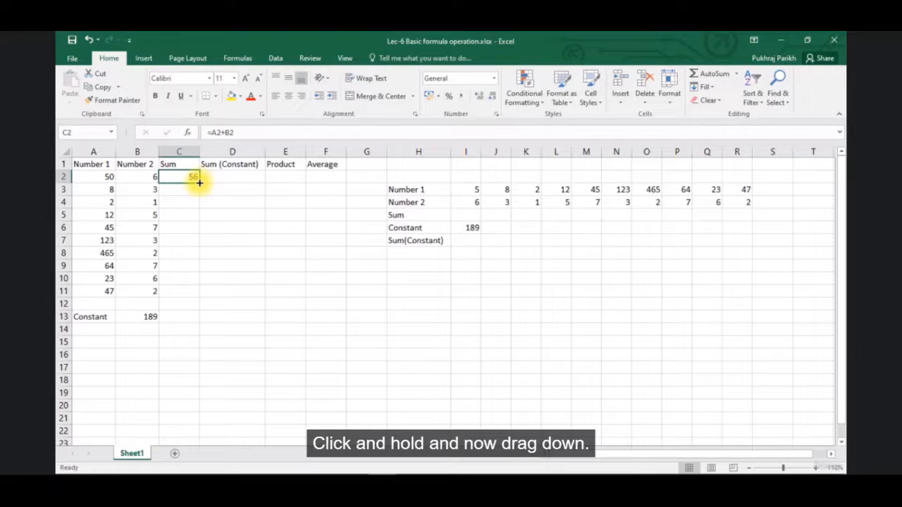
{"action": "left_click_drag", "start_coordinate": [200, 183], "coordinate": [200, 196]}
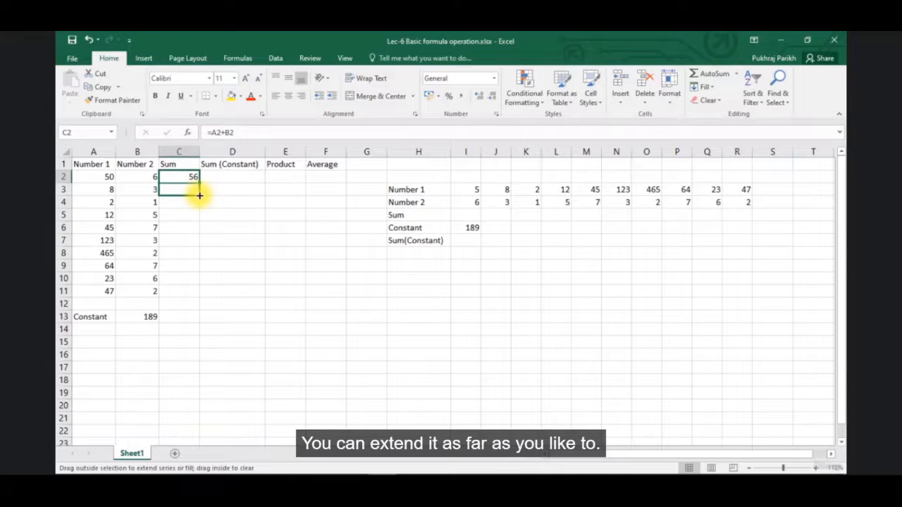
{"action": "mouse_move", "coordinate": [199, 195]}
{"action": "left_mouse_down"}
{"action": "mouse_move", "coordinate": [200, 210]}
{"action": "mouse_move", "coordinate": [199, 200]}
{"action": "left_mouse_up"}
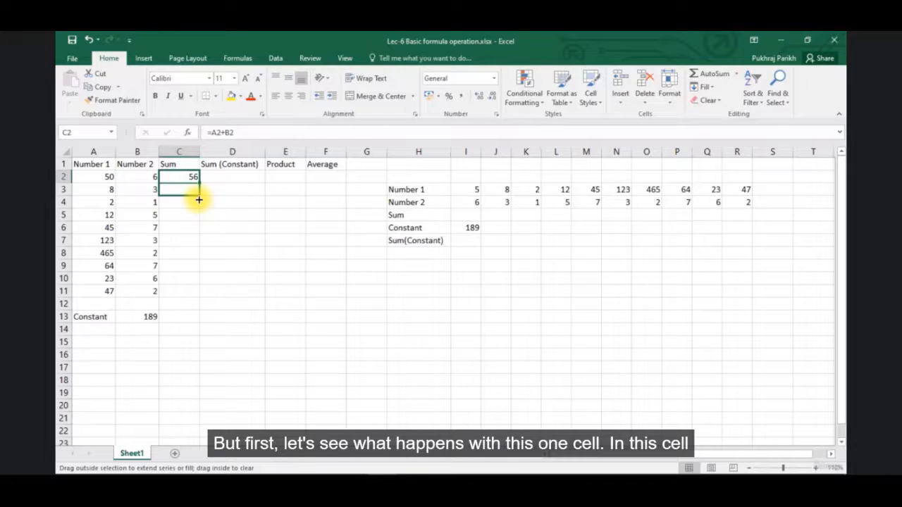
{"action": "left_click_drag", "start_coordinate": [199, 200], "coordinate": [198, 200]}
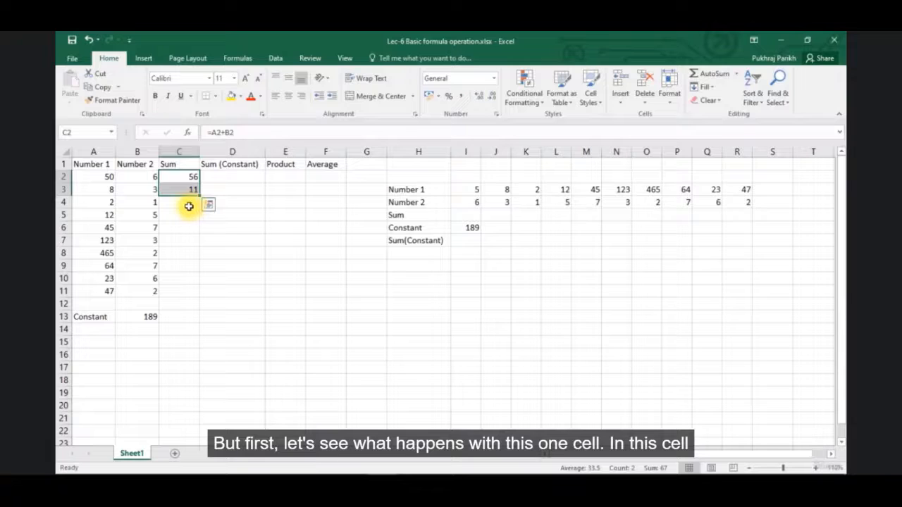
{"action": "left_click", "coordinate": [187, 191]}
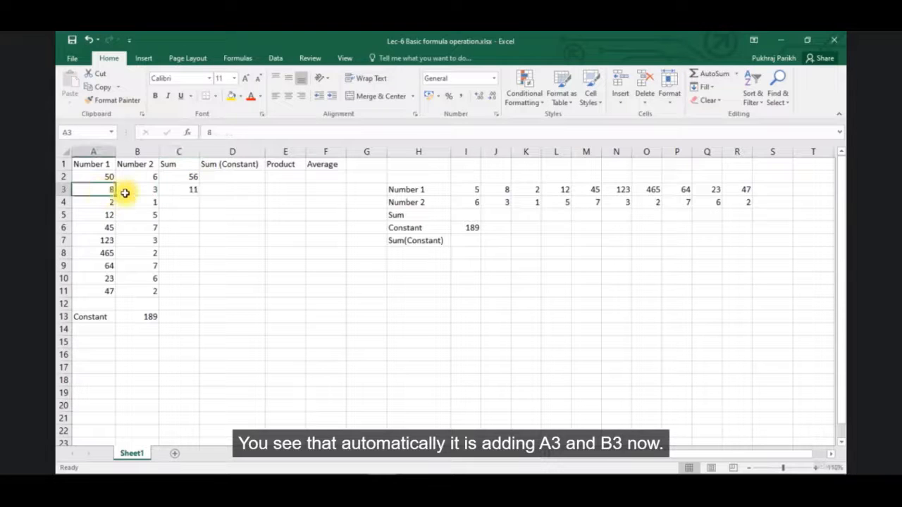
{"action": "double_click", "coordinate": [175, 191]}
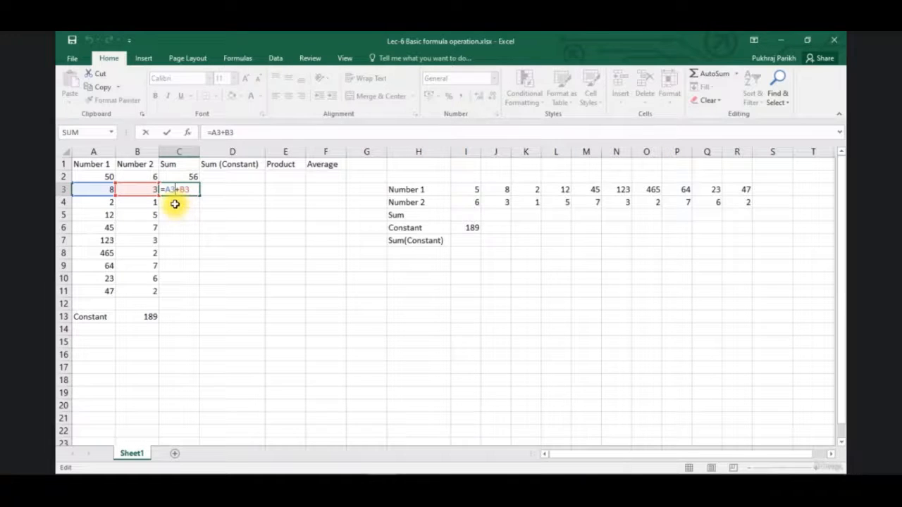
{"action": "key", "text": "ctrl+Return"}
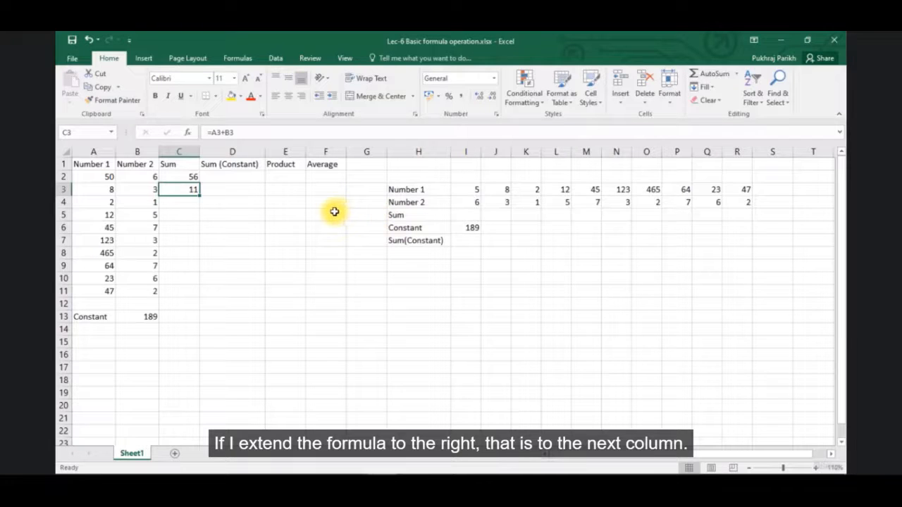
Enter =I3+I4 in cell I5 of the horizontal table and fill the formula across to J5
{"action": "left_click", "coordinate": [466, 215]}
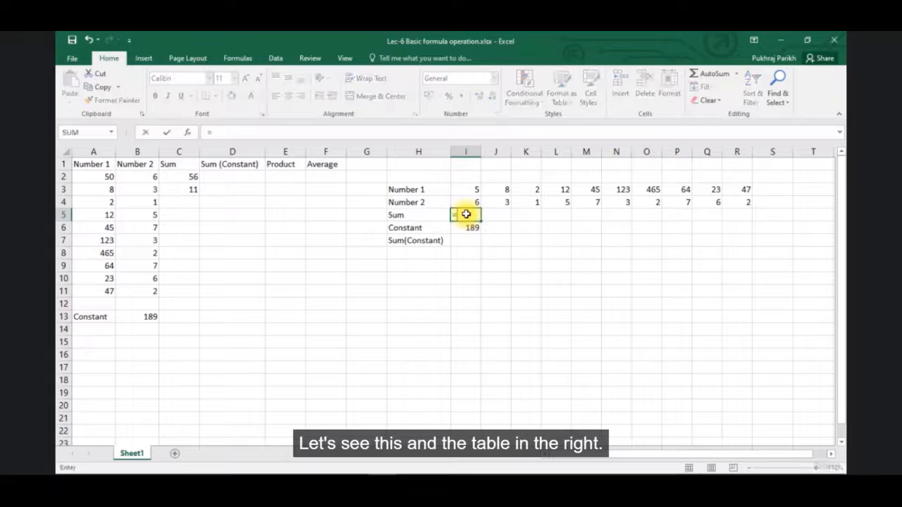
{"action": "type", "text": "="}
{"action": "left_click", "coordinate": [472, 191]}
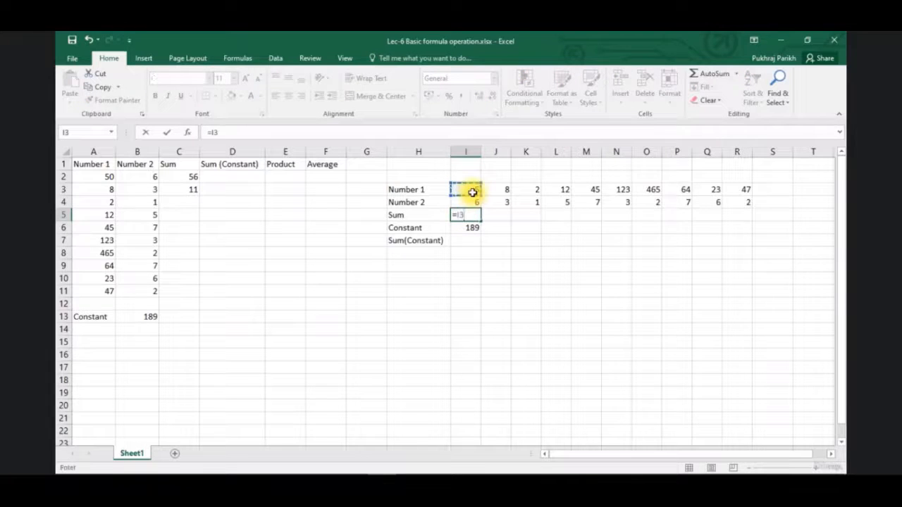
{"action": "type", "text": "+"}
{"action": "left_click", "coordinate": [477, 204]}
{"action": "key", "text": "Return"}
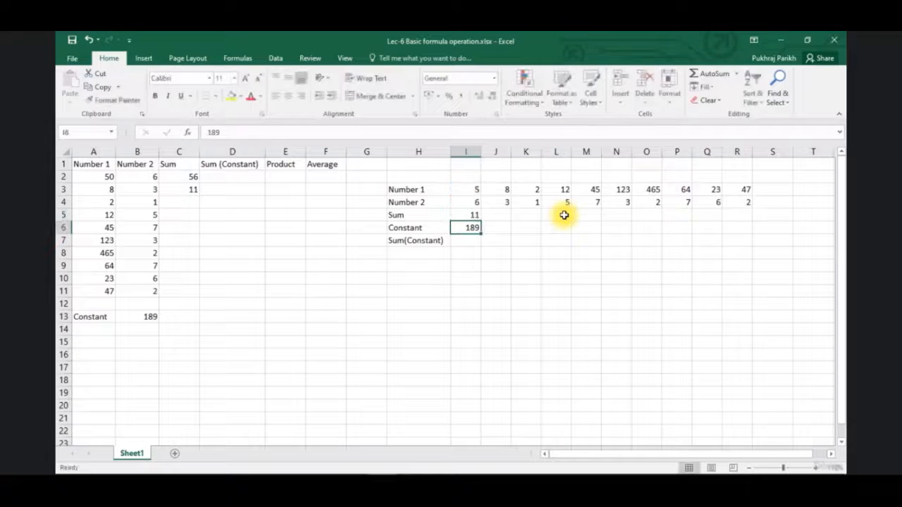
{"action": "left_click", "coordinate": [467, 215]}
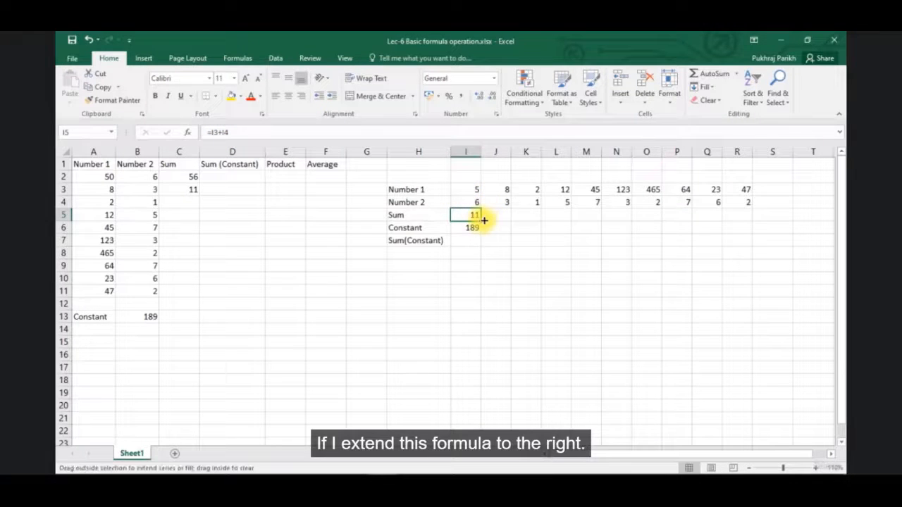
{"action": "left_click_drag", "start_coordinate": [484, 220], "coordinate": [504, 215]}
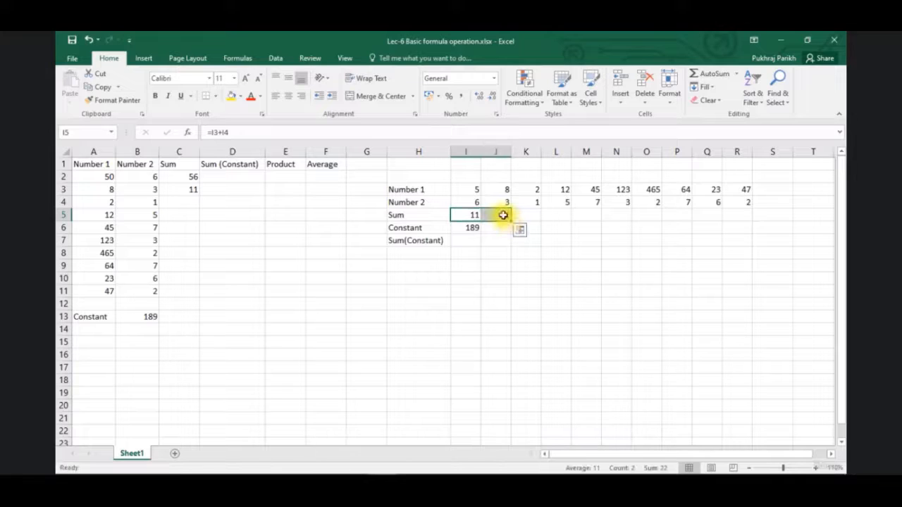
Examine the formula copied into J5 and the cells it references, leaving edit mode without changing it
{"action": "left_click", "coordinate": [503, 215]}
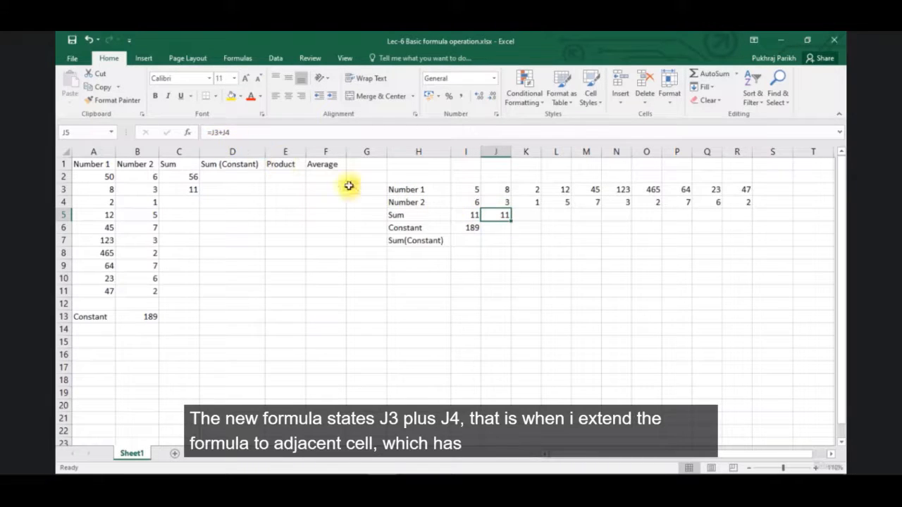
{"action": "double_click", "coordinate": [502, 215]}
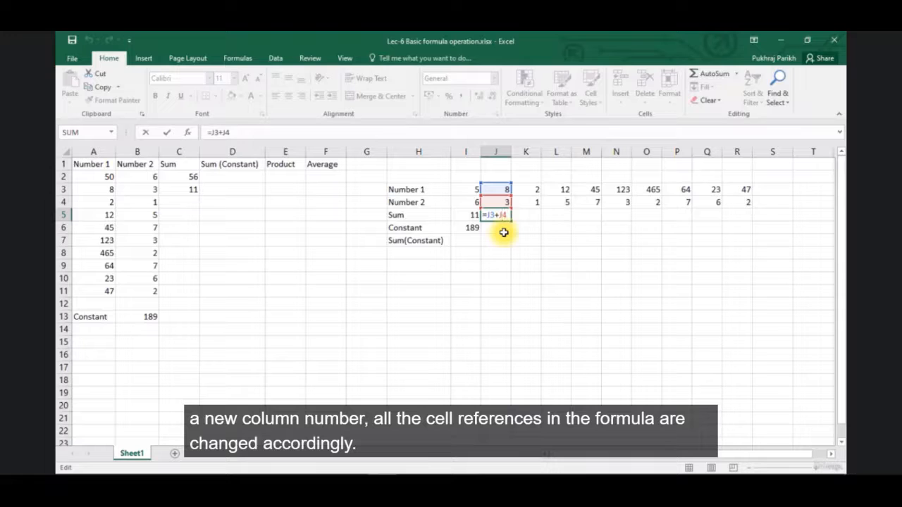
{"action": "left_click", "coordinate": [465, 253]}
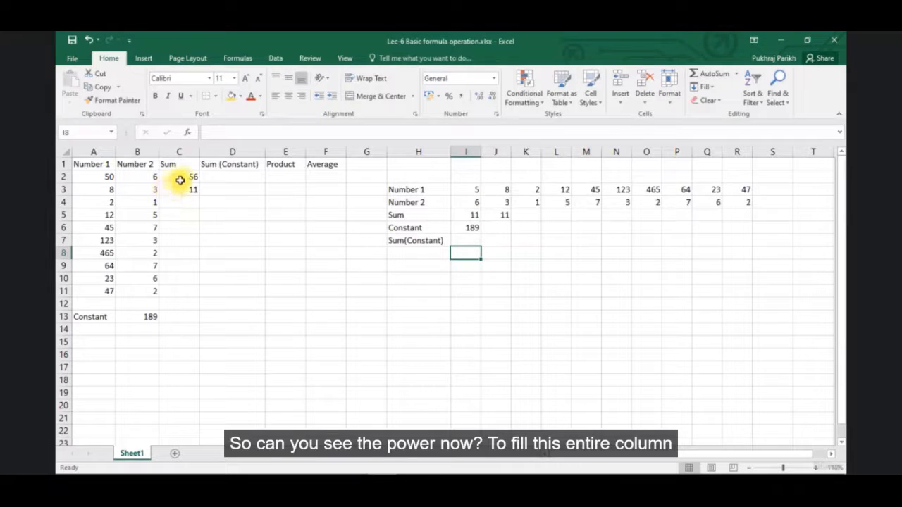
Fill the Sum formulas through both tables, from C2 down to C11 and from I5 across to R5
{"action": "left_click_drag", "start_coordinate": [180, 180], "coordinate": [185, 187]}
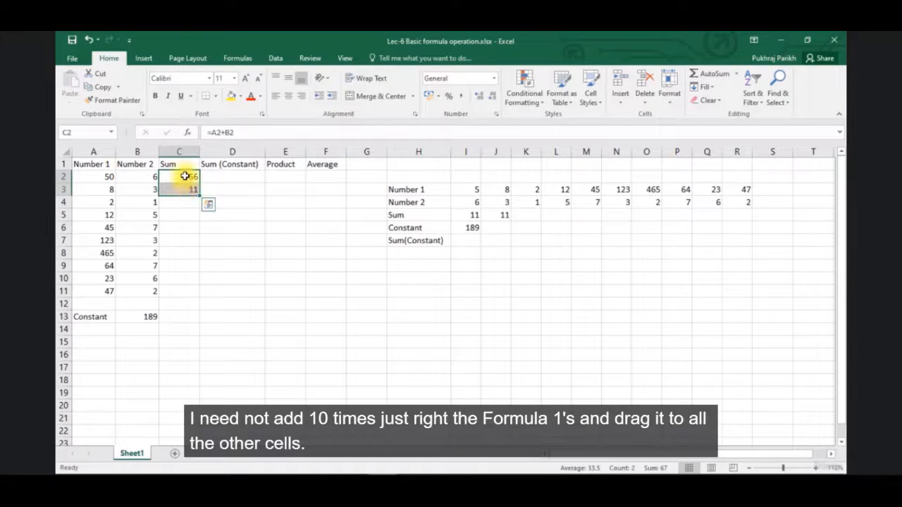
{"action": "left_click", "coordinate": [184, 176]}
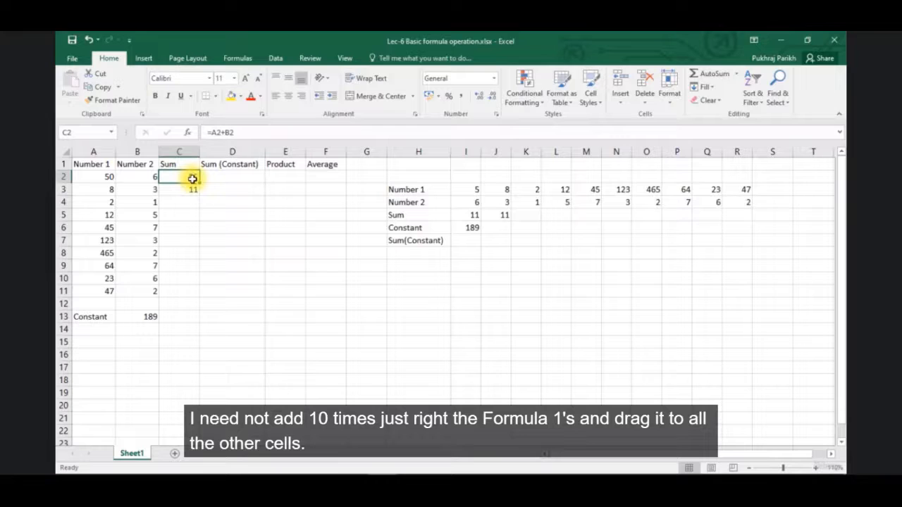
{"action": "left_click_drag", "start_coordinate": [198, 181], "coordinate": [201, 292]}
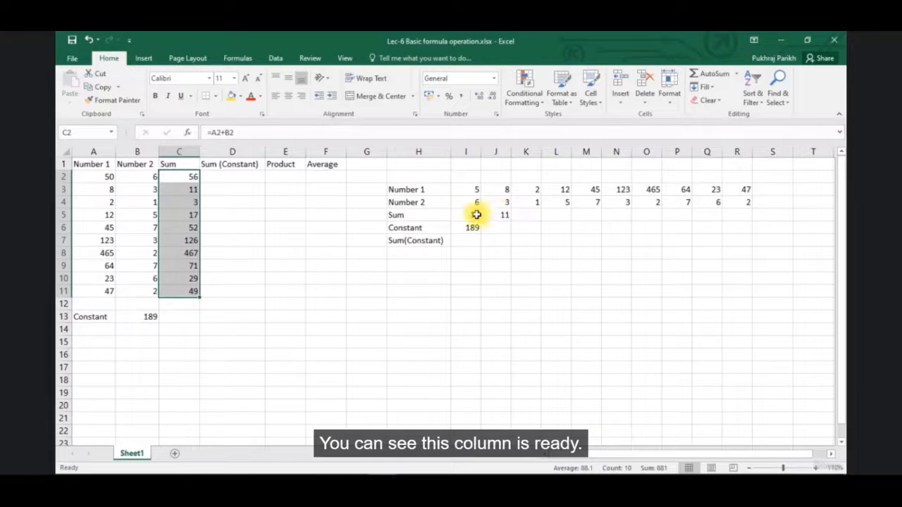
{"action": "left_click", "coordinate": [475, 215]}
{"action": "left_click_drag", "start_coordinate": [492, 221], "coordinate": [741, 215]}
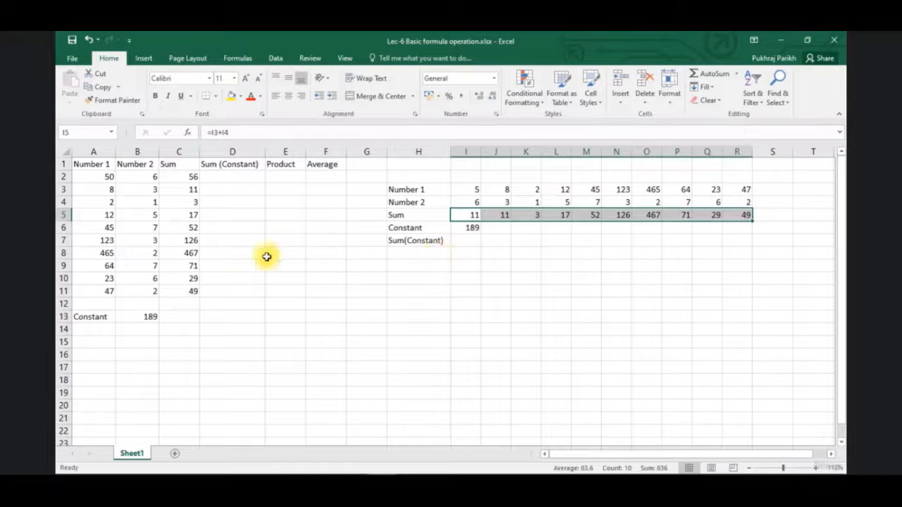
Enter the formula =A2+B2+B13 in cell D2 of the Sum (Constant) column
{"action": "left_click", "coordinate": [251, 228]}
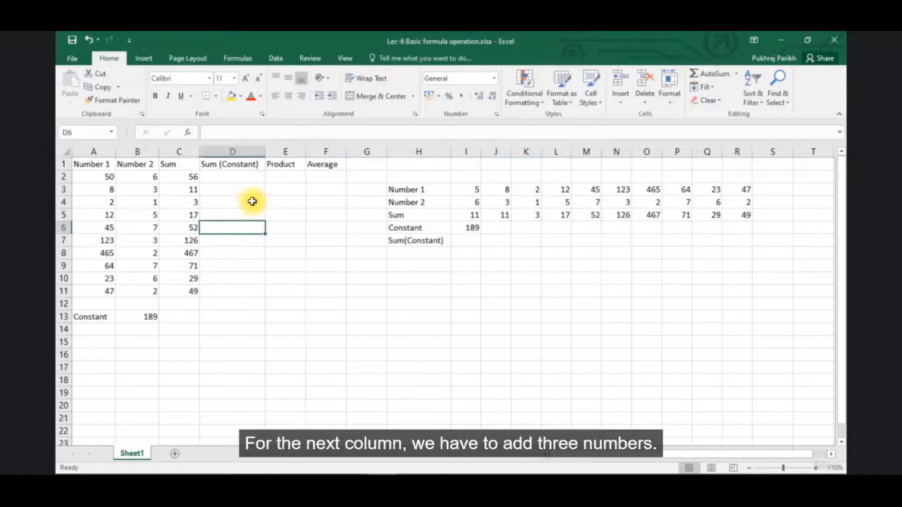
{"action": "left_click", "coordinate": [244, 181]}
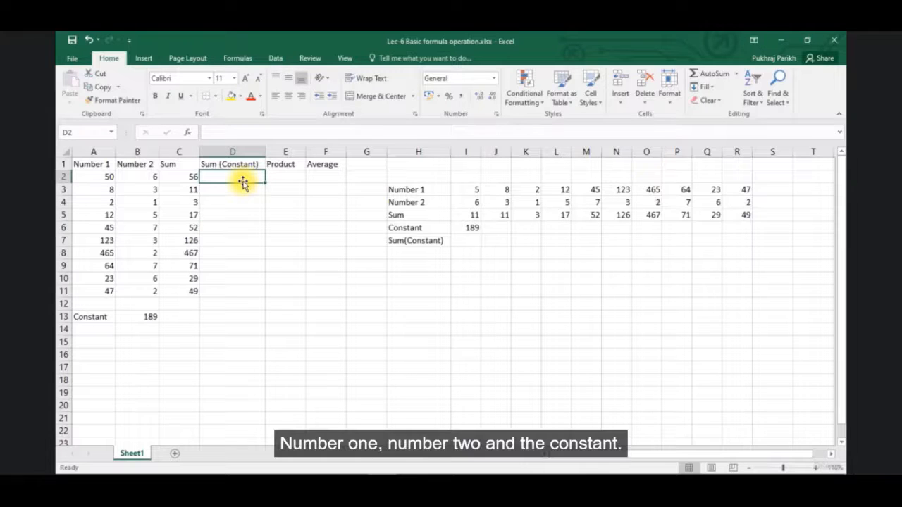
{"action": "type", "text": "="}
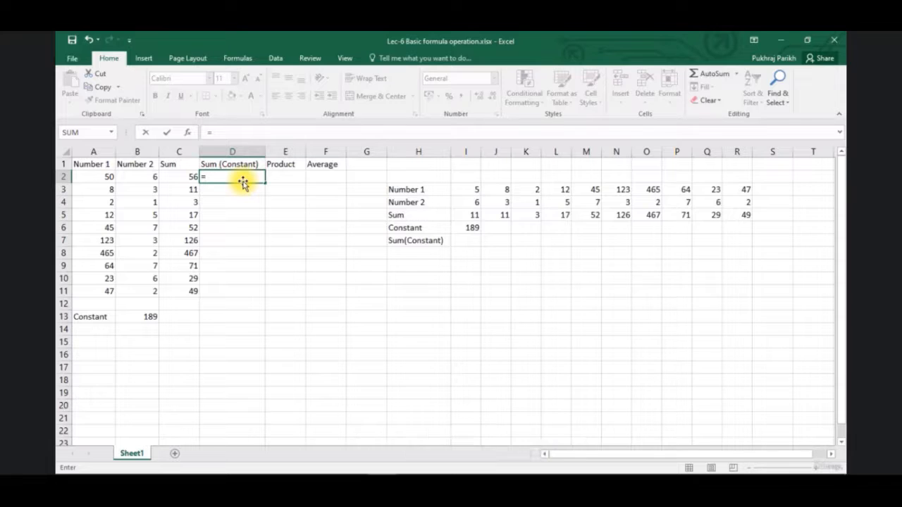
{"action": "left_click", "coordinate": [103, 178]}
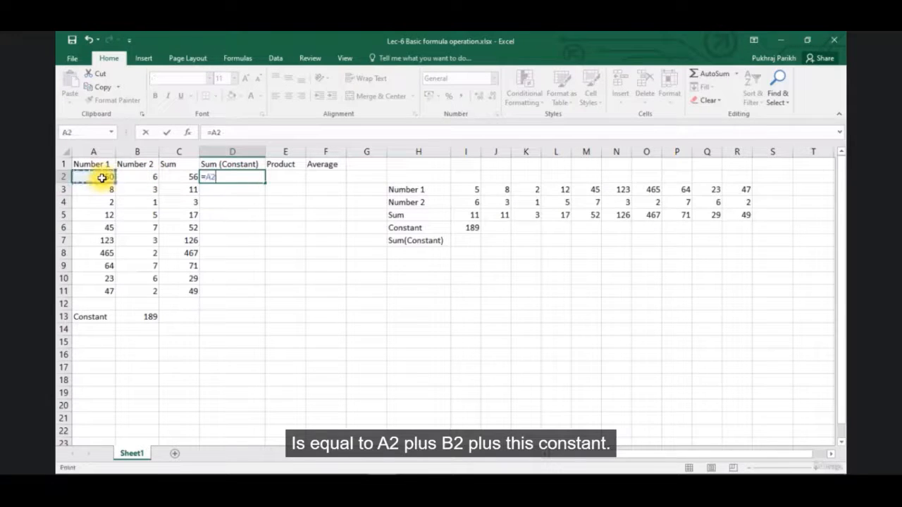
{"action": "type", "text": "+"}
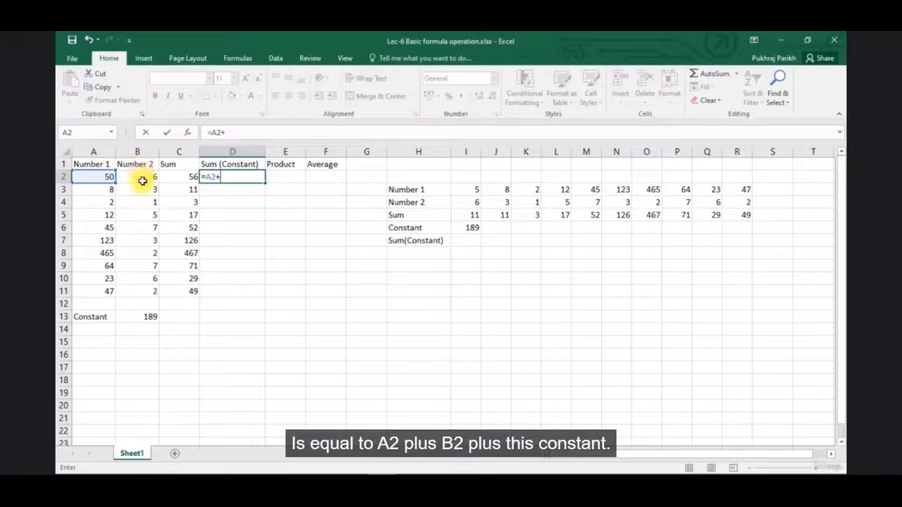
{"action": "left_click", "coordinate": [141, 177]}
{"action": "type", "text": "+"}
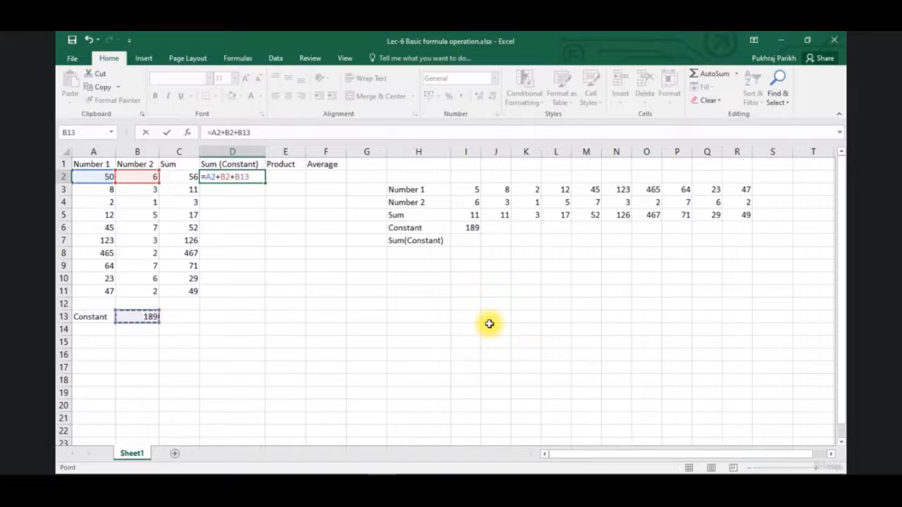
{"action": "key", "text": "Return"}
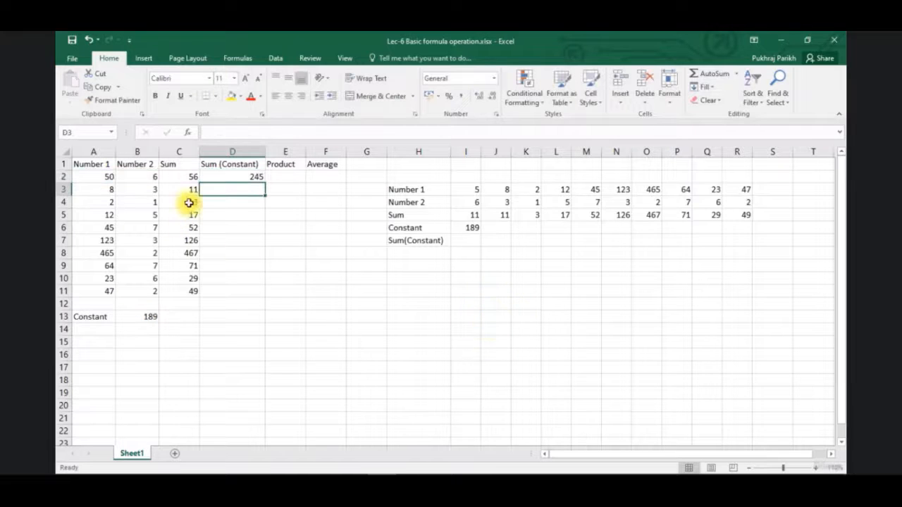
Fill the Sum (Constant) formula from D2 down to D3 and check the cell references in the copied formula
{"action": "left_click", "coordinate": [235, 177]}
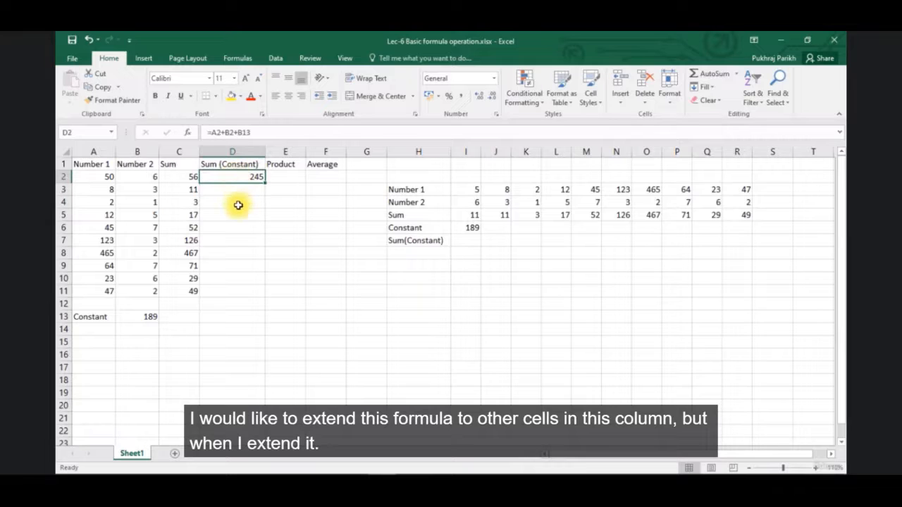
{"action": "left_click_drag", "start_coordinate": [265, 183], "coordinate": [260, 193]}
{"action": "left_click", "coordinate": [251, 190]}
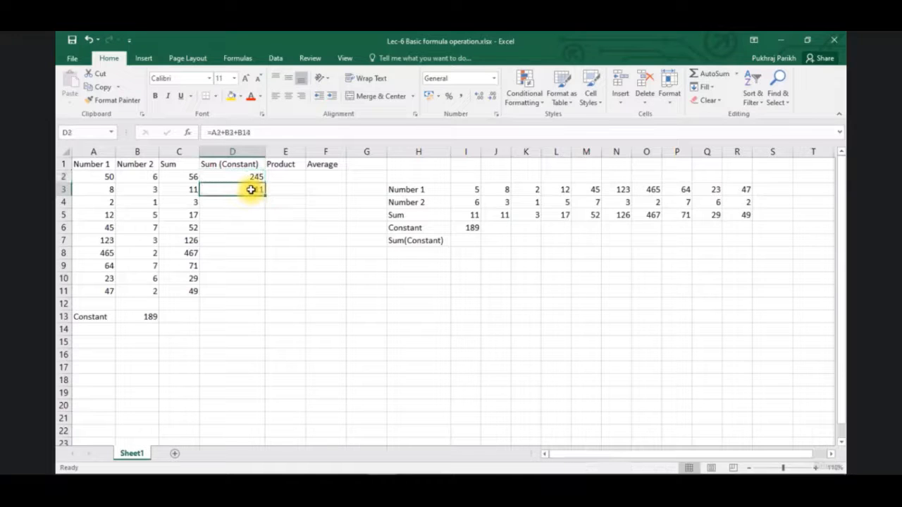
{"action": "left_click", "coordinate": [274, 133]}
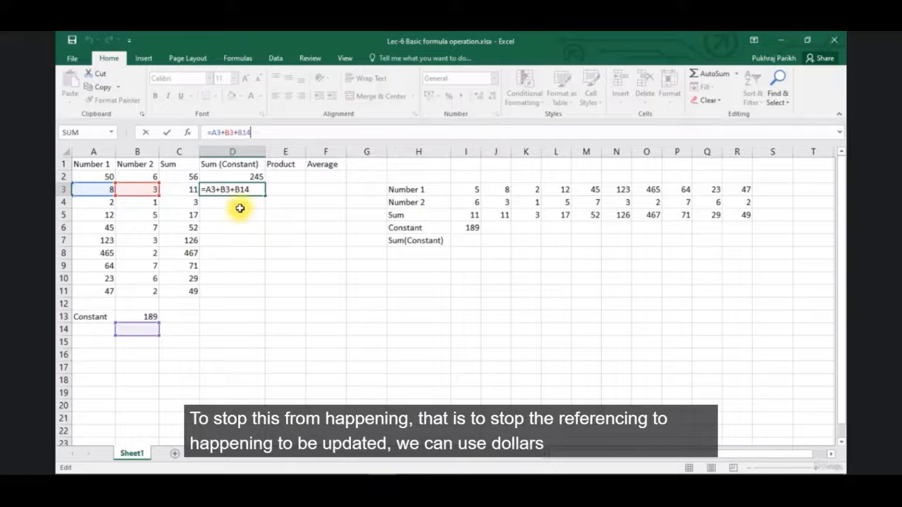
{"action": "key", "text": "Return"}
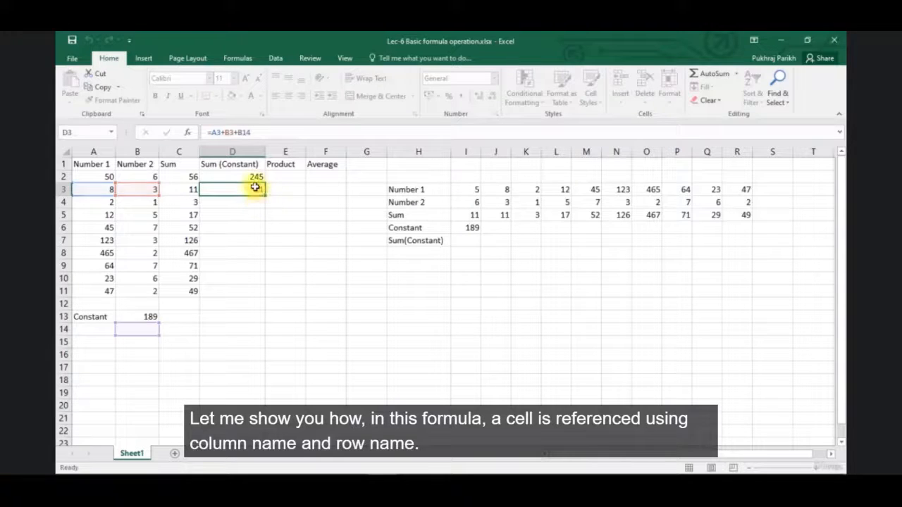
Lock the row of the constant reference in D2 so the formula reads =A2+B2+B$13
{"action": "left_click", "coordinate": [247, 177]}
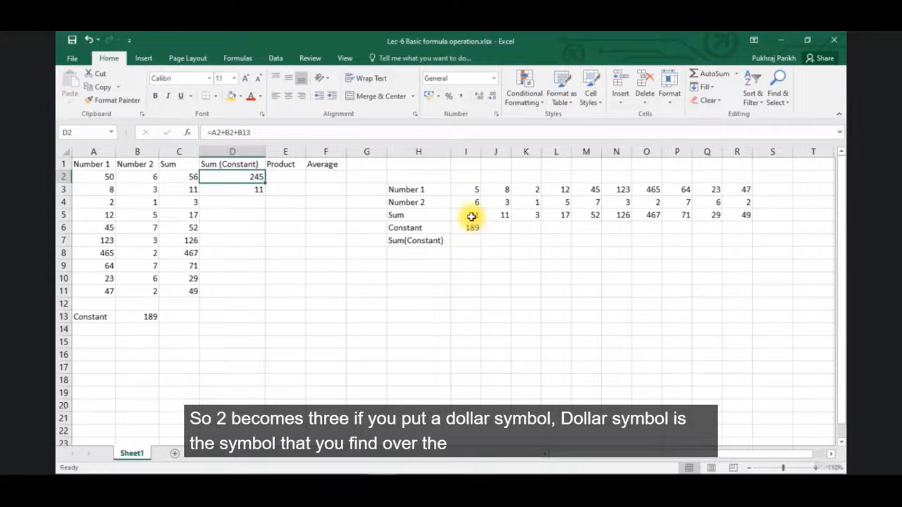
{"action": "left_click", "coordinate": [242, 133]}
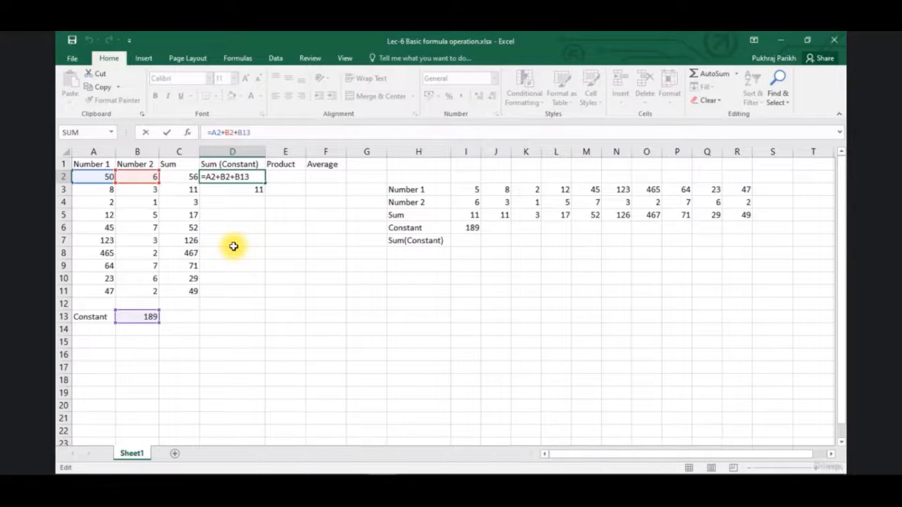
{"action": "type", "text": "$"}
{"action": "key", "text": "Return"}
Fill the row-locked formula from D2 down to D3 and compare the cell references in the two formulas
{"action": "left_click", "coordinate": [249, 176]}
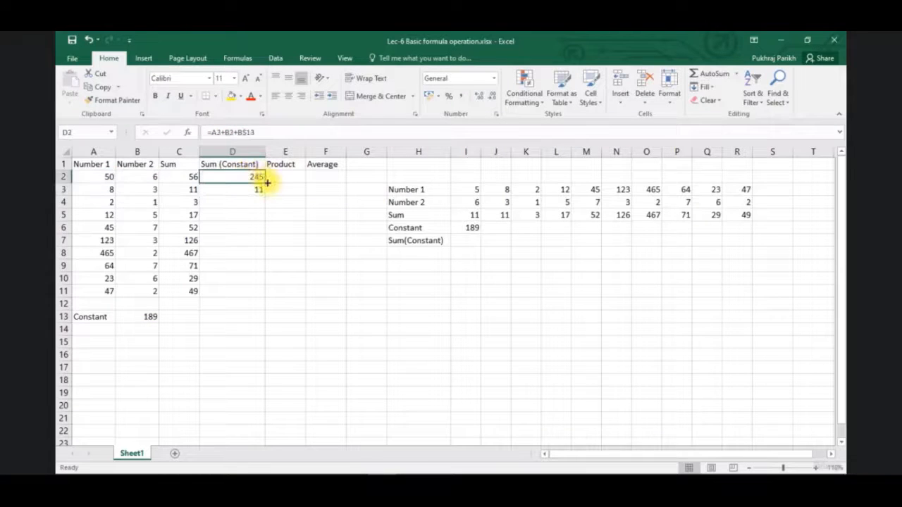
{"action": "left_click_drag", "start_coordinate": [265, 182], "coordinate": [266, 197]}
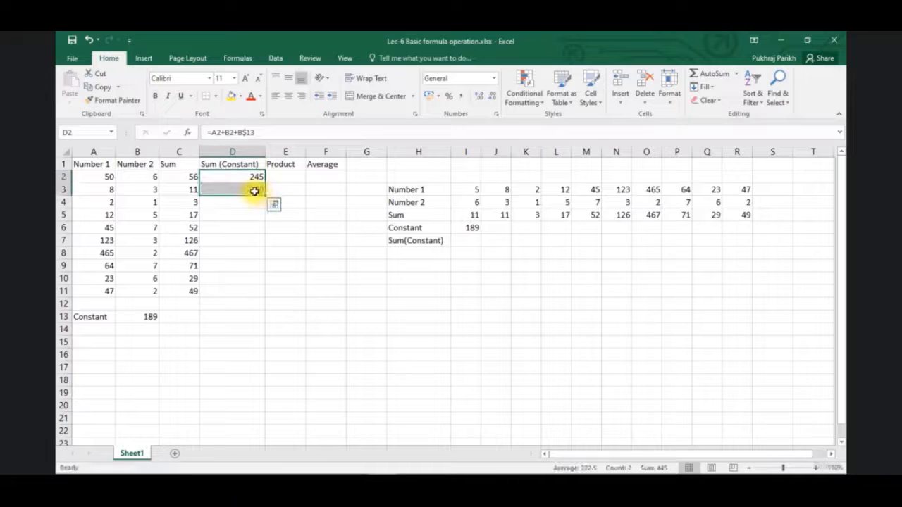
{"action": "left_click", "coordinate": [246, 188]}
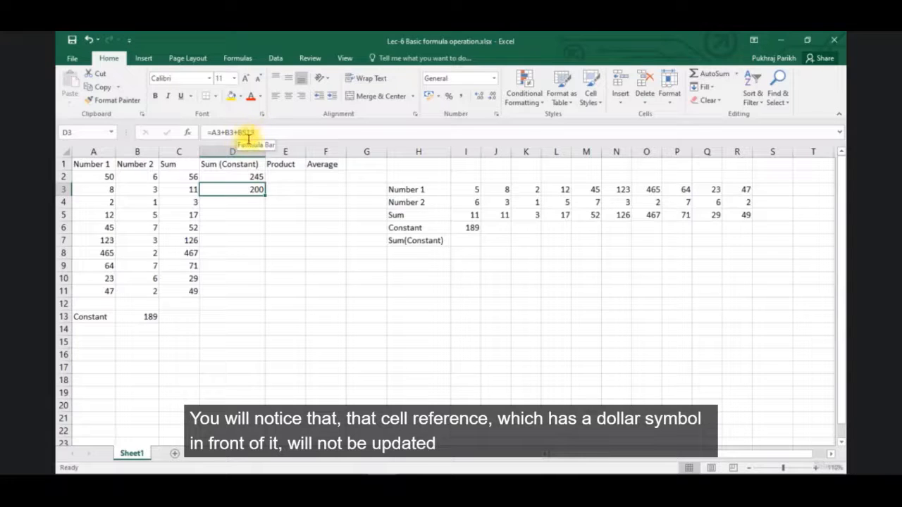
{"action": "left_click", "coordinate": [232, 176]}
{"action": "left_click", "coordinate": [235, 188]}
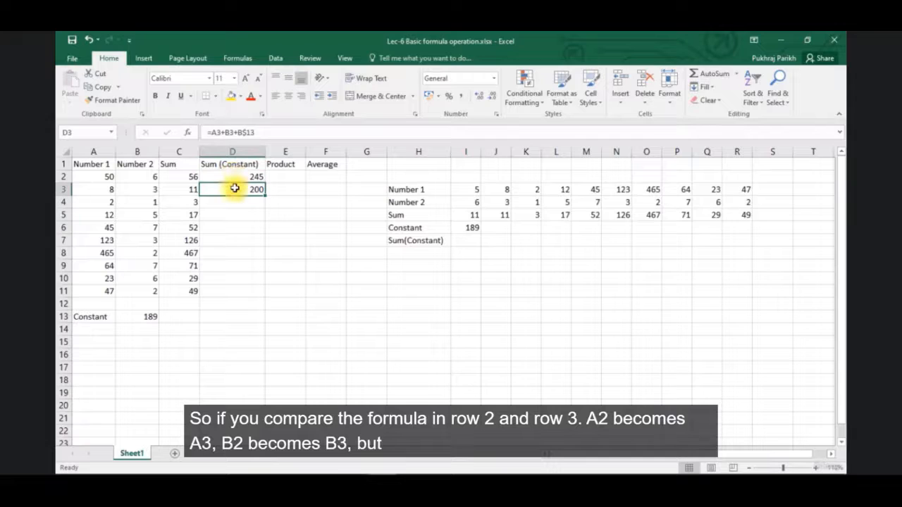
{"action": "left_click", "coordinate": [233, 174]}
{"action": "left_click", "coordinate": [237, 188]}
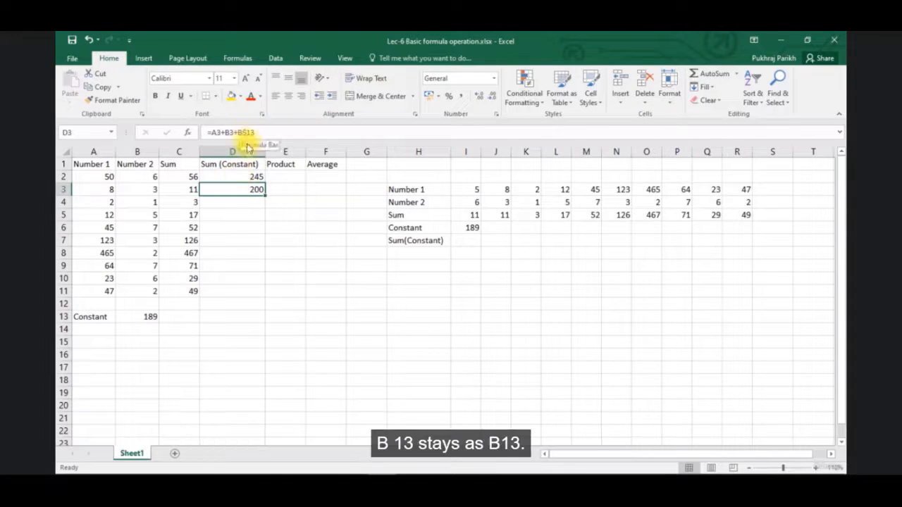
{"action": "left_click", "coordinate": [252, 177]}
{"action": "left_click", "coordinate": [250, 188]}
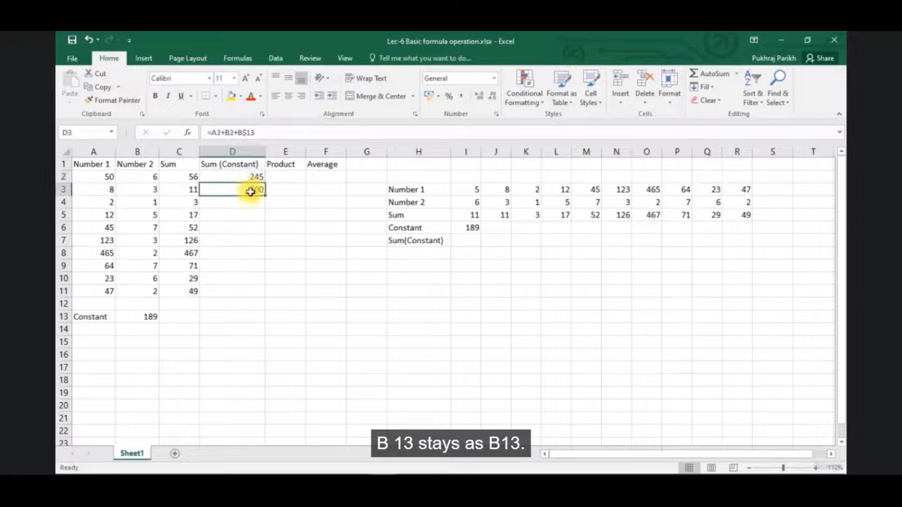
Fill the row-locked Sum (Constant) formula from D2 down to D11
{"action": "left_click", "coordinate": [252, 176]}
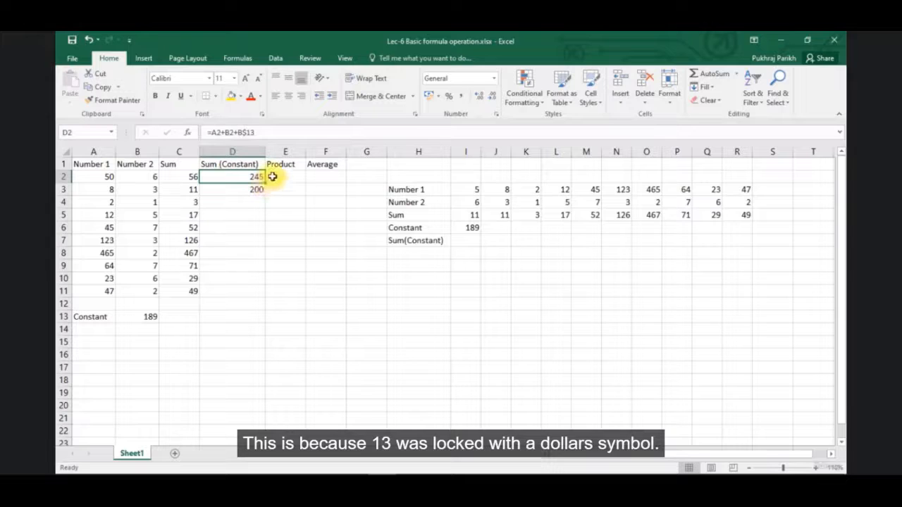
{"action": "left_click_drag", "start_coordinate": [265, 184], "coordinate": [257, 298]}
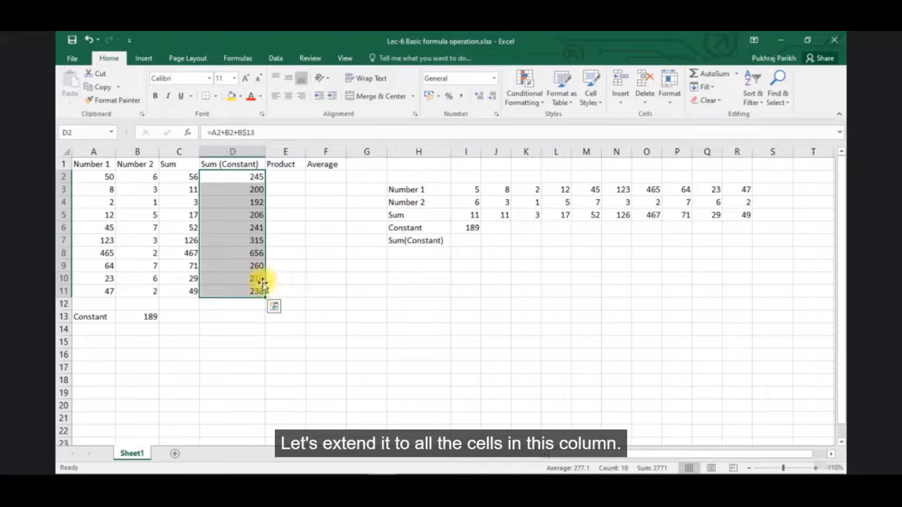
Check the copied Sum (Constant) formulas cell by cell from D11 up to D3
{"action": "left_click", "coordinate": [255, 280]}
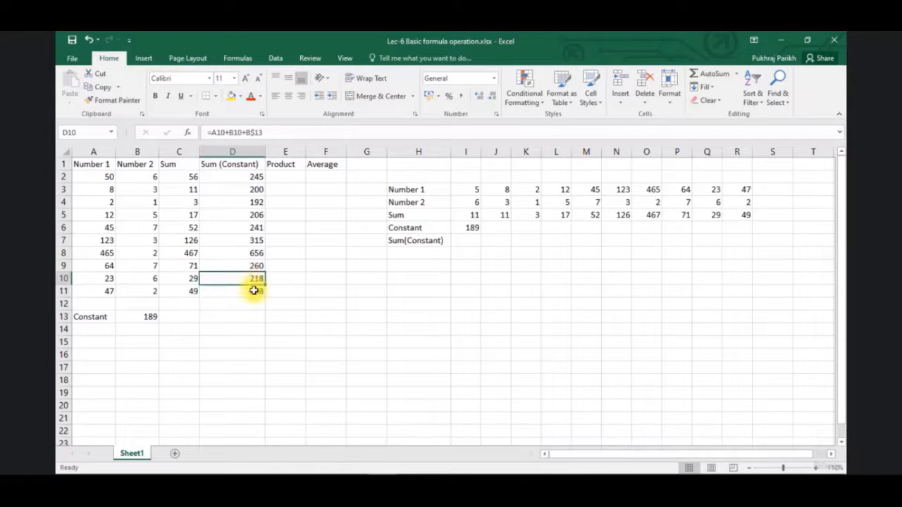
{"action": "left_click", "coordinate": [253, 290]}
{"action": "left_click", "coordinate": [252, 278]}
{"action": "left_click", "coordinate": [250, 266]}
{"action": "left_click", "coordinate": [244, 251]}
{"action": "left_click", "coordinate": [244, 240]}
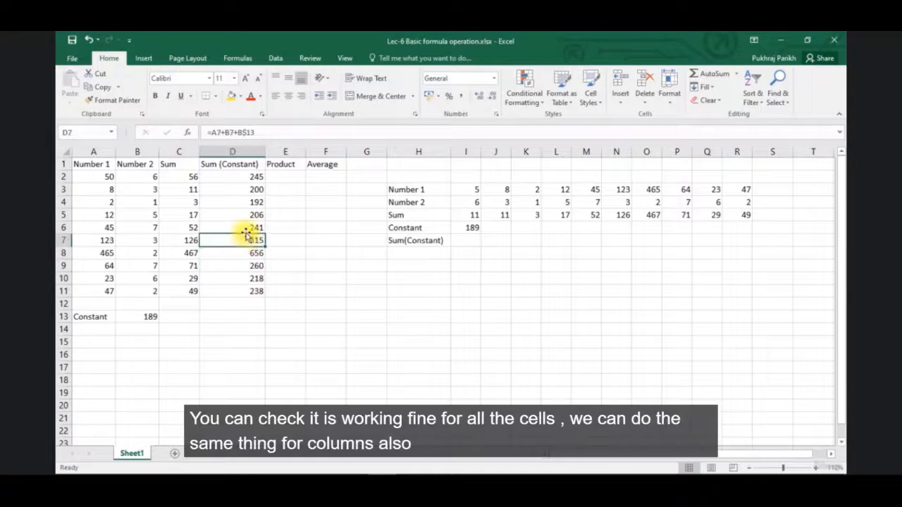
{"action": "left_click", "coordinate": [242, 227]}
{"action": "left_click", "coordinate": [242, 215]}
{"action": "left_click", "coordinate": [242, 200]}
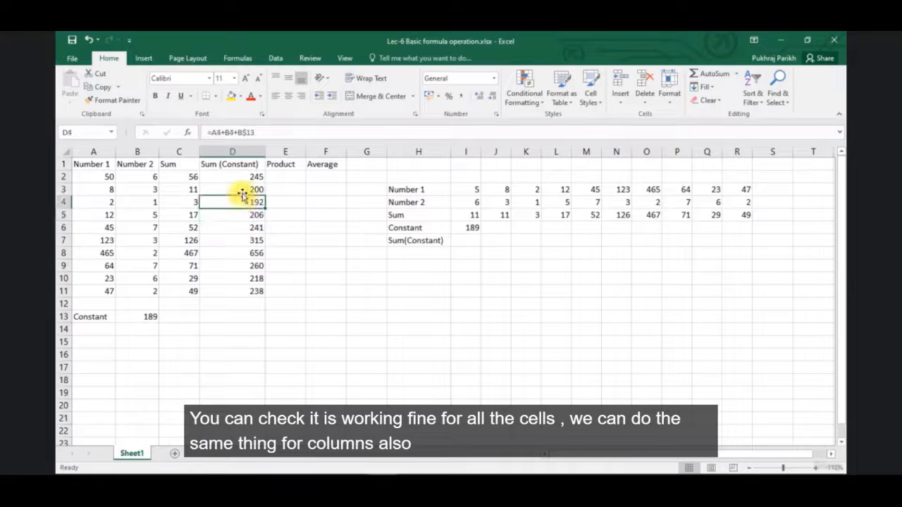
{"action": "left_click", "coordinate": [241, 189]}
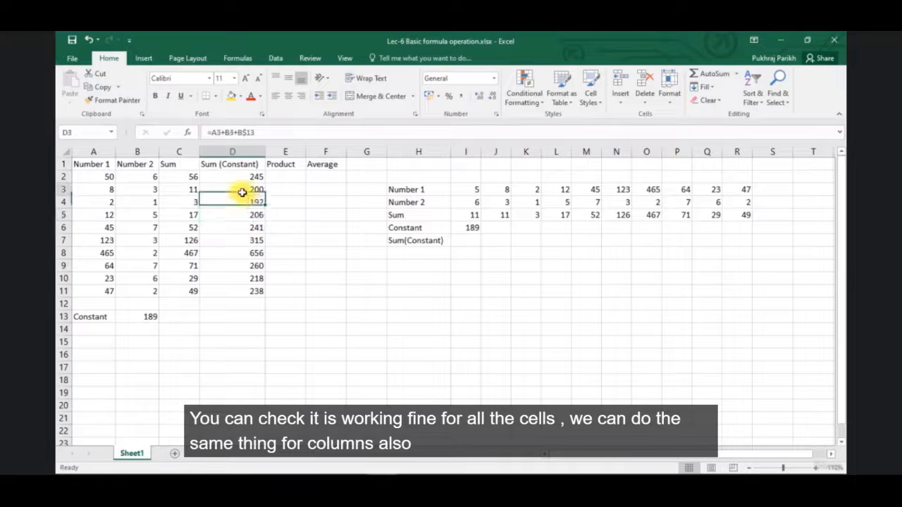
Enter the formula =I3+I4+I6 in I7 to add both numbers and the constant for the horizontal Sum(Constant) row
{"action": "left_click", "coordinate": [469, 227]}
{"action": "left_click", "coordinate": [466, 242]}
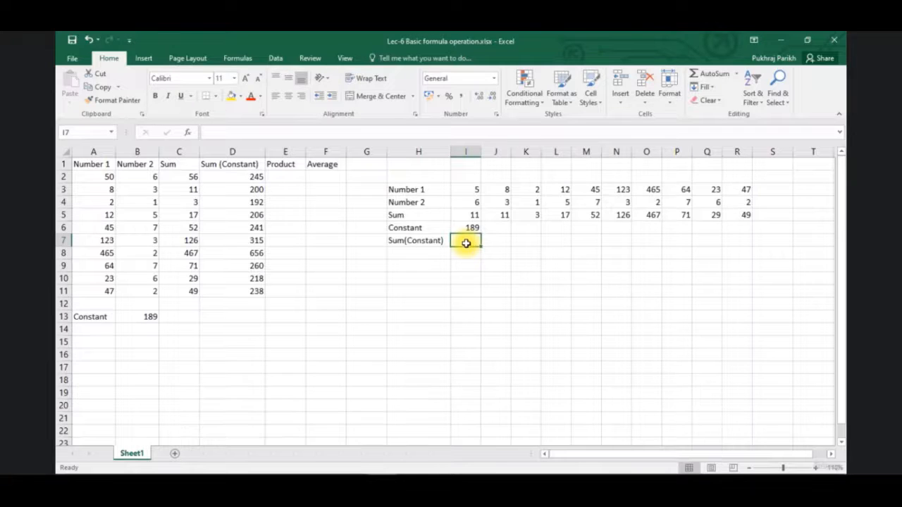
{"action": "type", "text": "="}
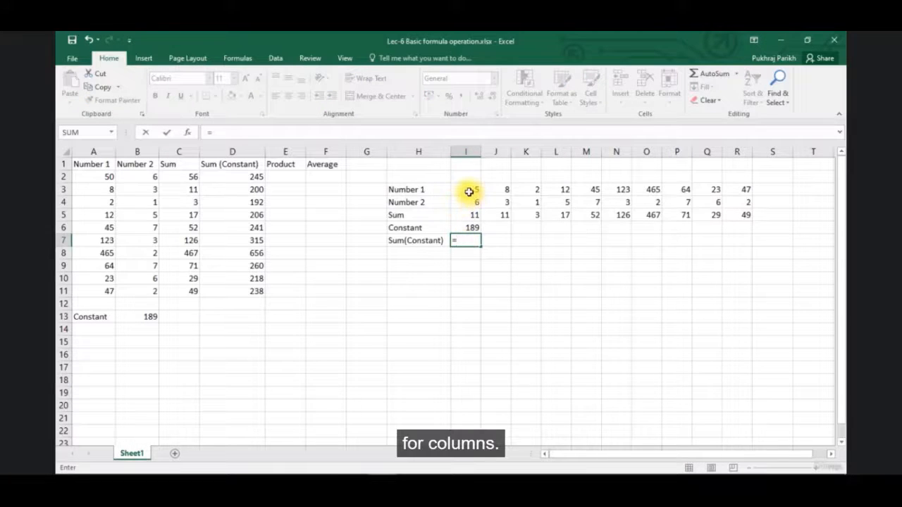
{"action": "left_click", "coordinate": [469, 191]}
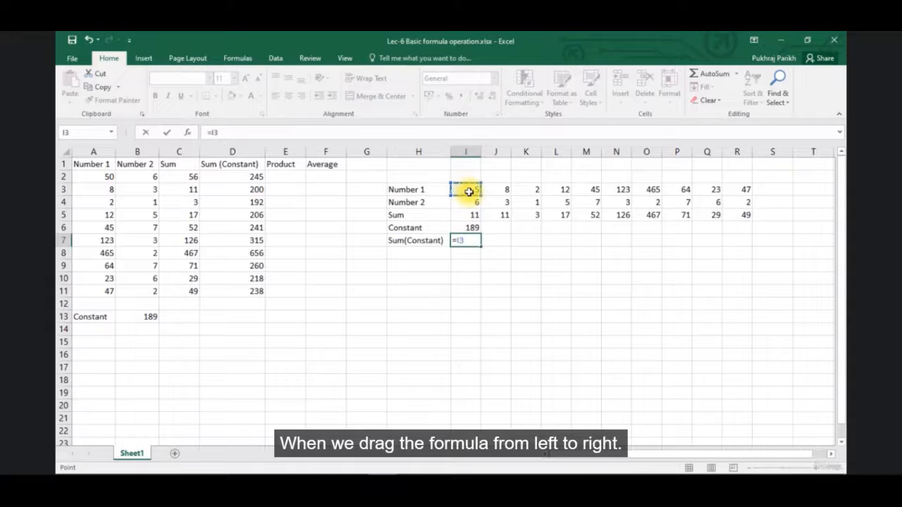
{"action": "type", "text": "+"}
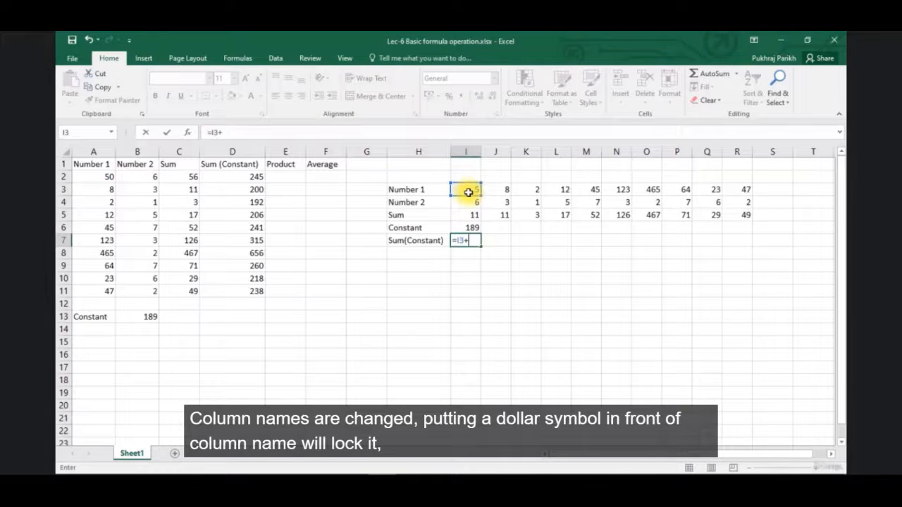
{"action": "left_click", "coordinate": [469, 203]}
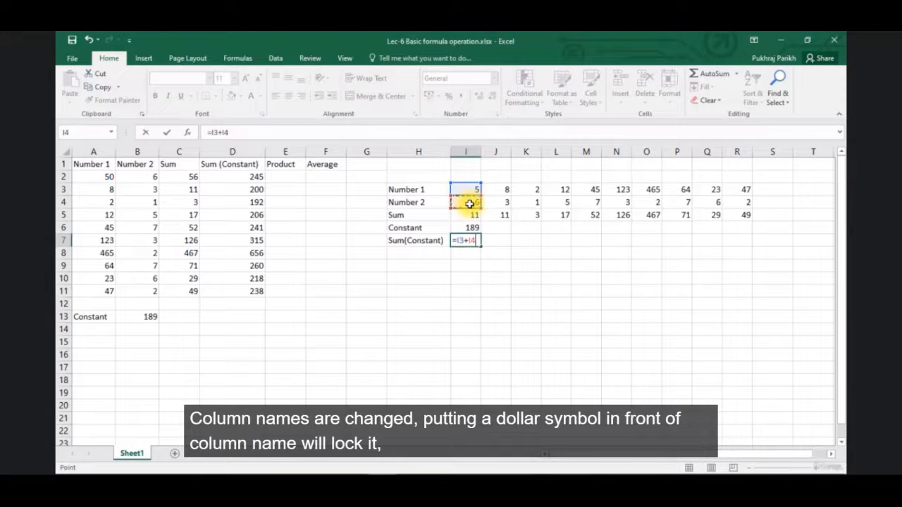
{"action": "type", "text": "+"}
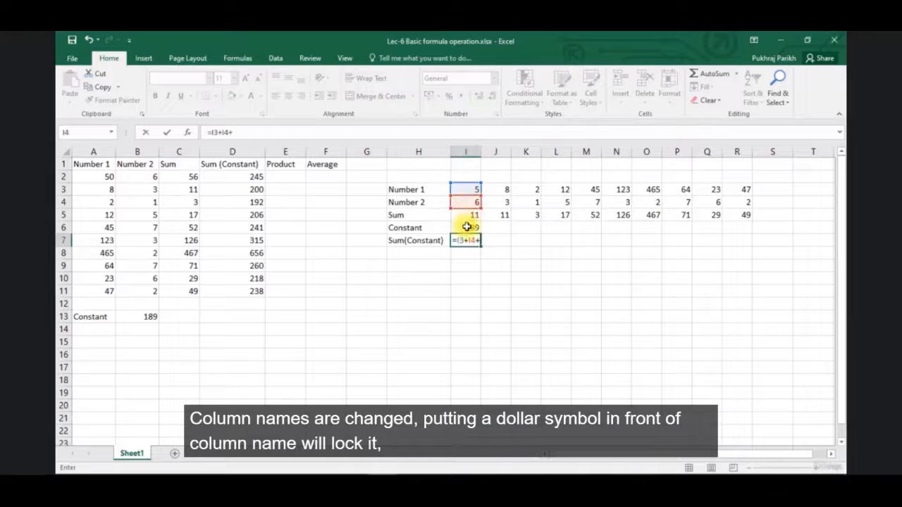
{"action": "left_click", "coordinate": [466, 228]}
{"action": "key", "text": "Return"}
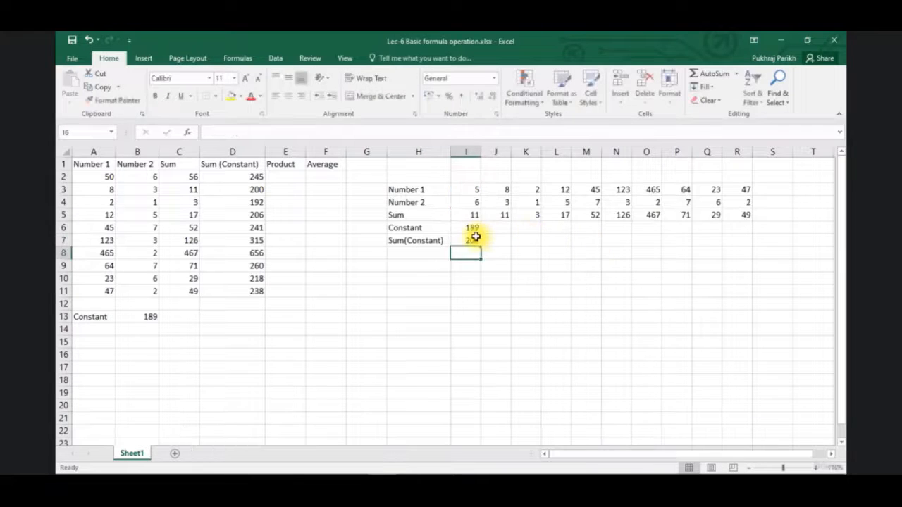
Fill the unlocked Sum(Constant) formula from I7 across to J7 and inspect the cell references in the copy
{"action": "left_click", "coordinate": [472, 240]}
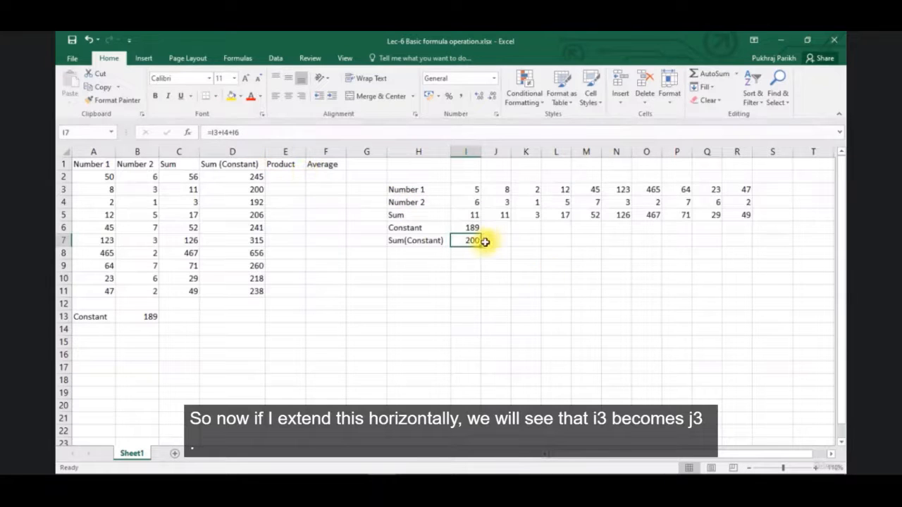
{"action": "left_click_drag", "start_coordinate": [483, 246], "coordinate": [509, 244]}
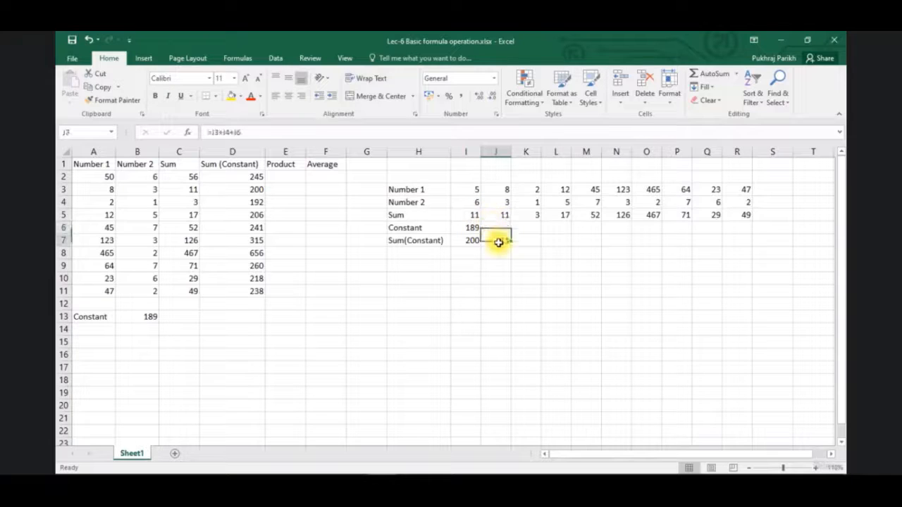
{"action": "left_click", "coordinate": [254, 132]}
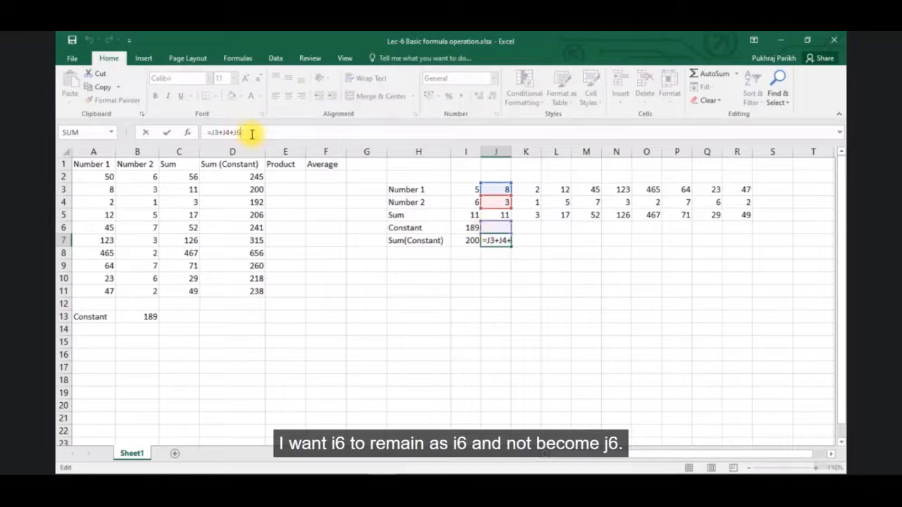
{"action": "key", "text": "Return"}
{"action": "left_click", "coordinate": [502, 241]}
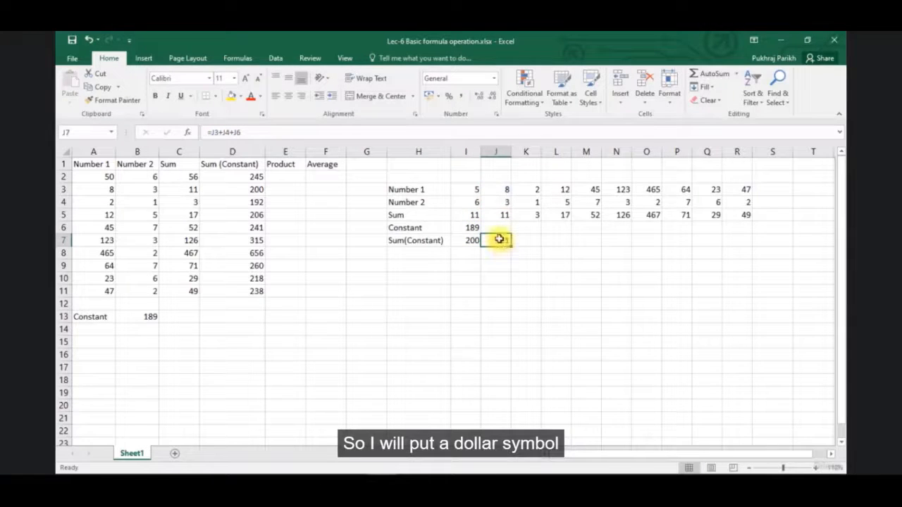
{"action": "left_click", "coordinate": [235, 132]}
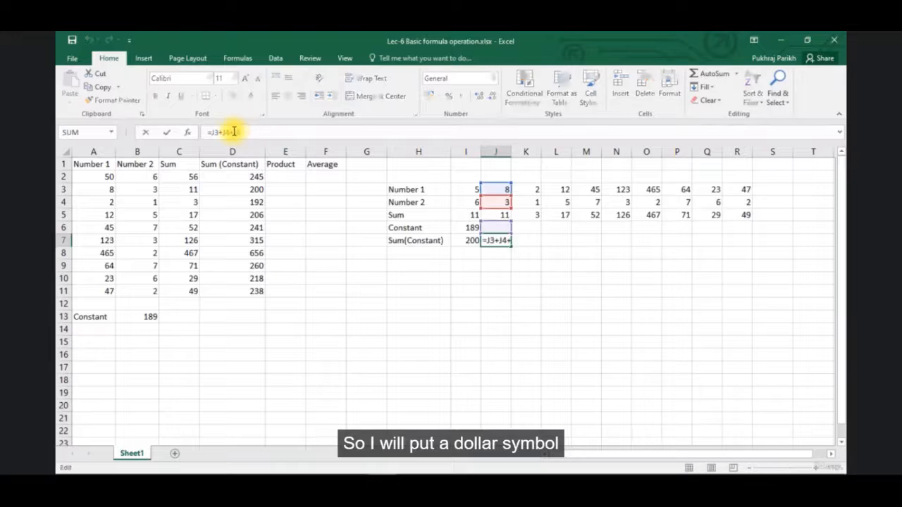
Lock the column of the constant reference in I7 so the formula reads =I3+I4+$I6
{"action": "left_click", "coordinate": [467, 241]}
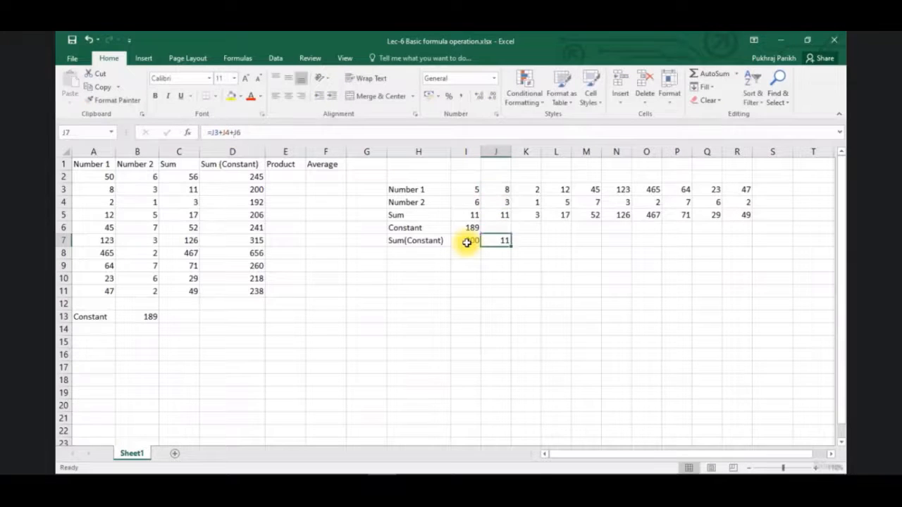
{"action": "left_click", "coordinate": [230, 133]}
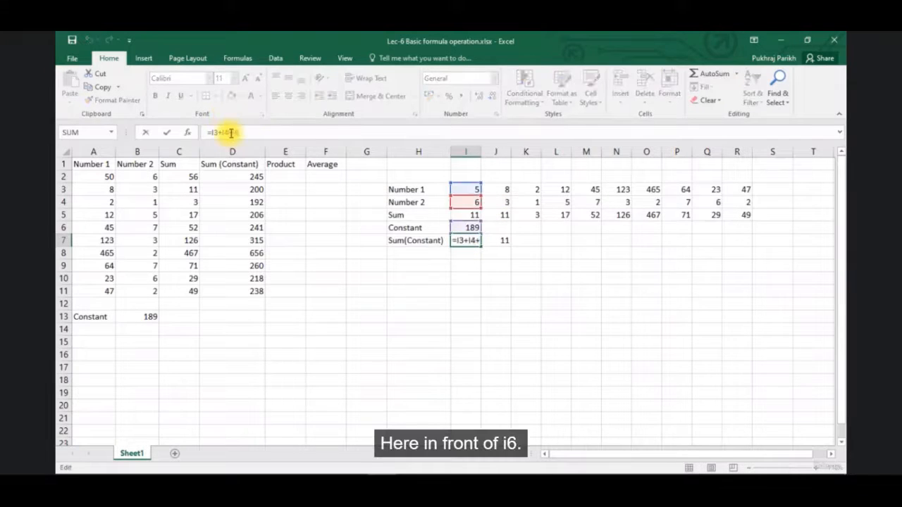
{"action": "key", "text": "Right"}
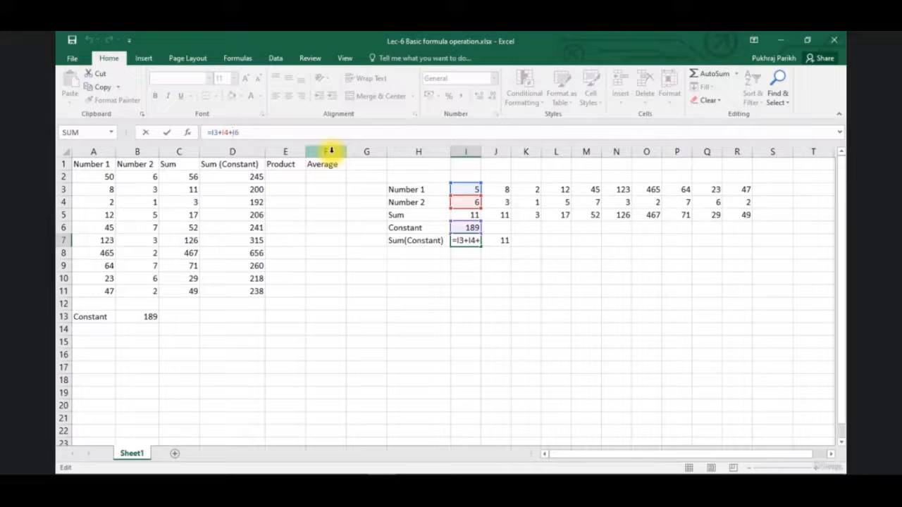
{"action": "type", "text": "$"}
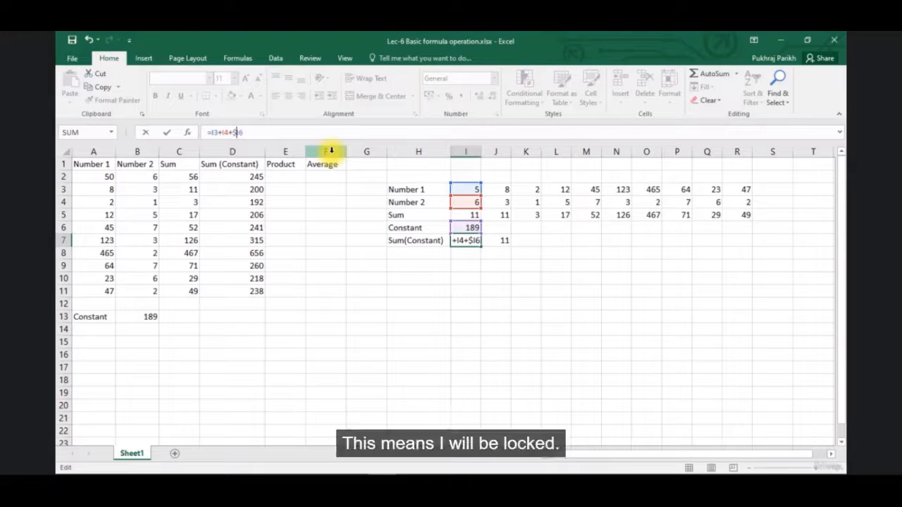
{"action": "key", "text": "Return"}
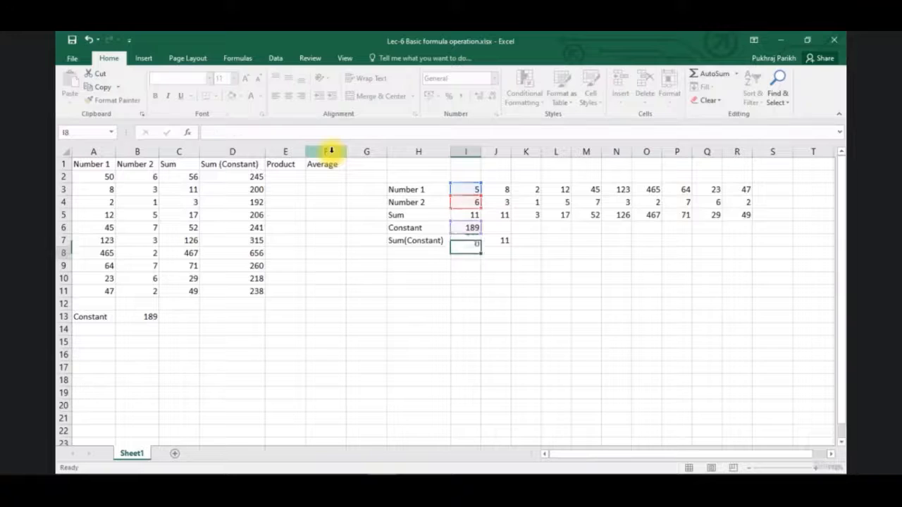
Fill the column-locked Sum(Constant) formula from I7 across to R7, checking the references copied into J7
{"action": "left_click", "coordinate": [472, 240]}
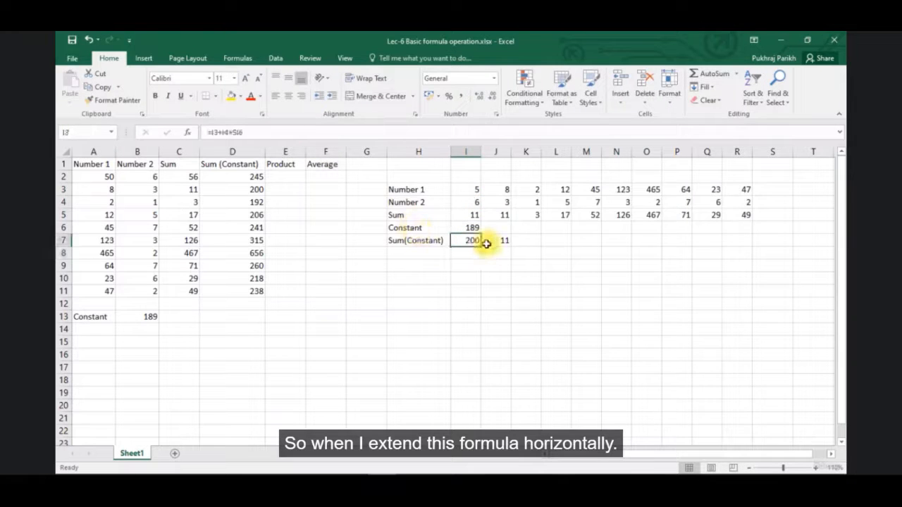
{"action": "left_click_drag", "start_coordinate": [482, 245], "coordinate": [524, 243]}
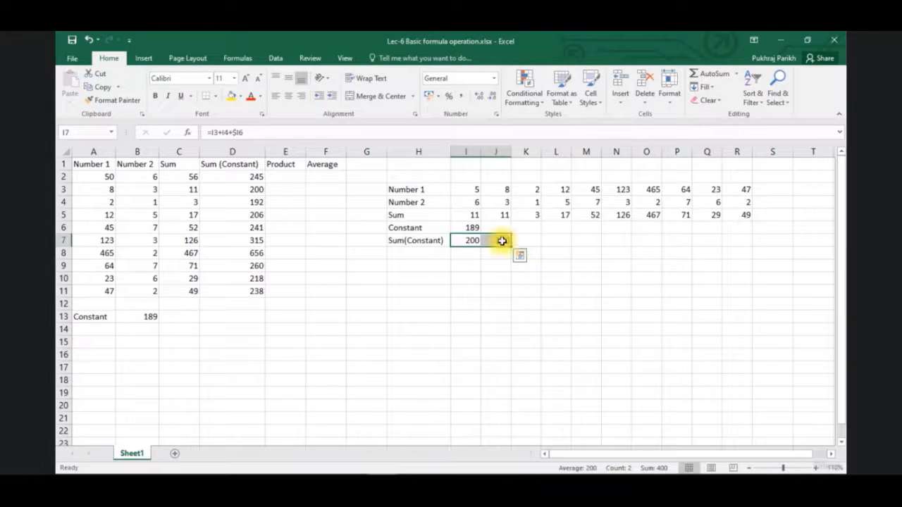
{"action": "left_click", "coordinate": [500, 241]}
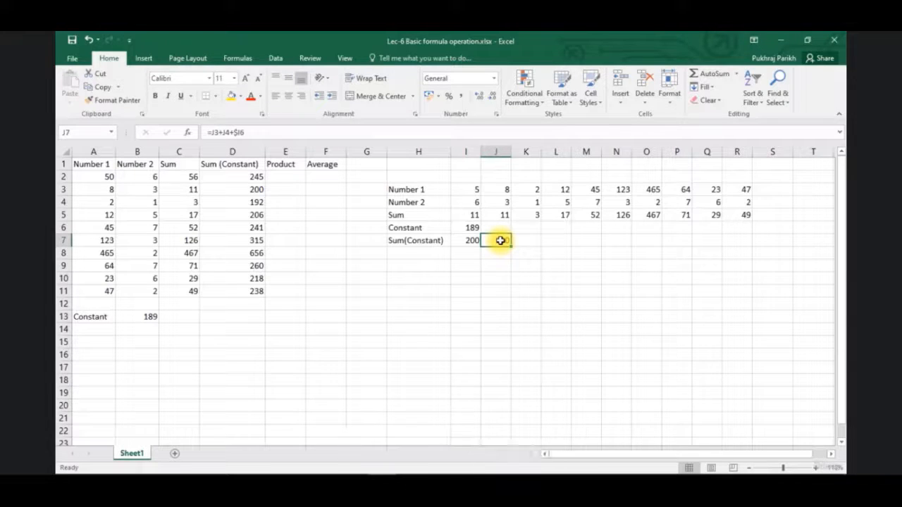
{"action": "left_click_drag", "start_coordinate": [513, 246], "coordinate": [749, 252]}
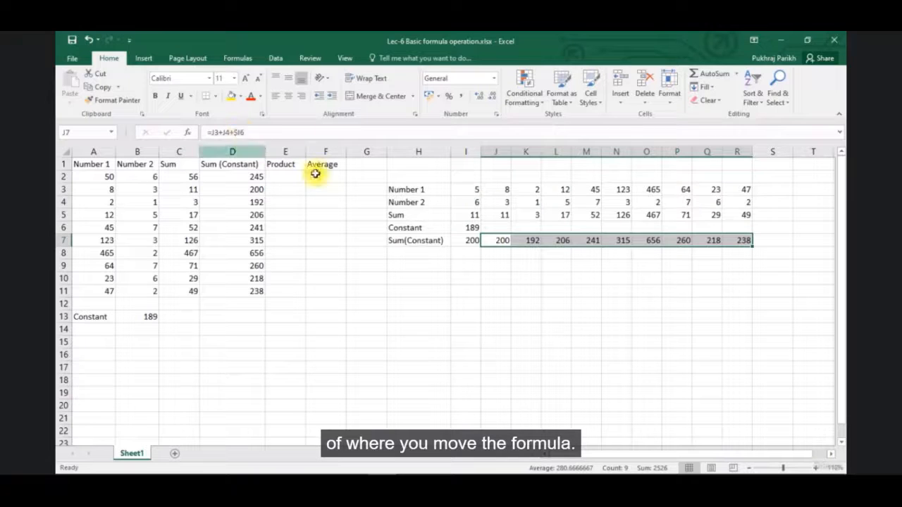
{"action": "left_click", "coordinate": [241, 132]}
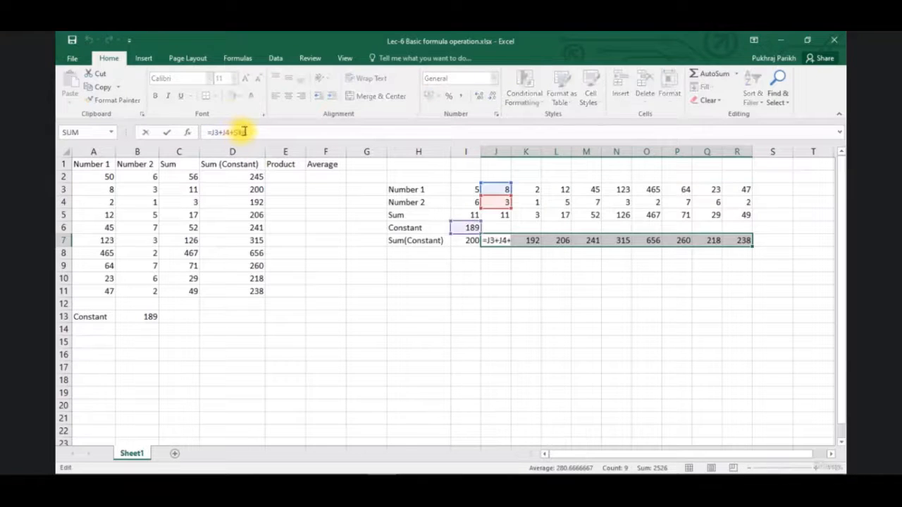
Enter the Product formula =A2*B2*B$13 in E2, with the row of the constant reference locked
{"action": "left_click", "coordinate": [285, 177]}
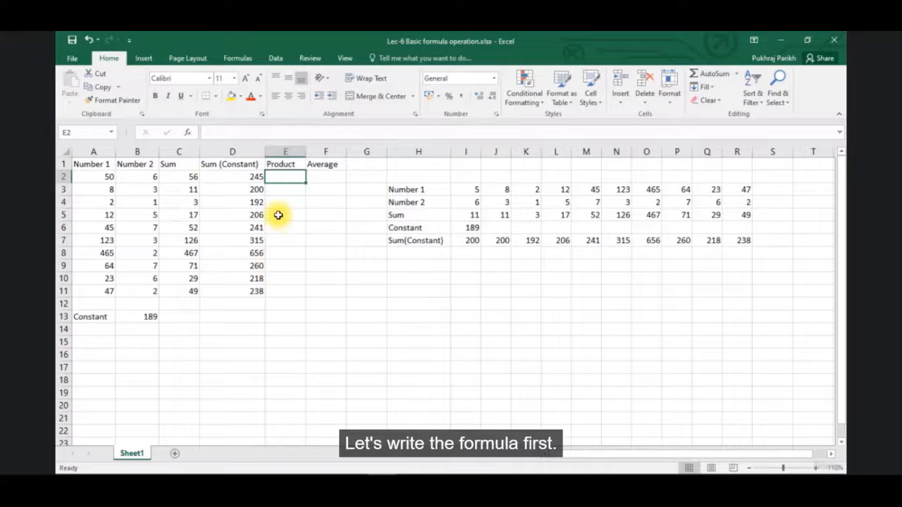
{"action": "type", "text": "="}
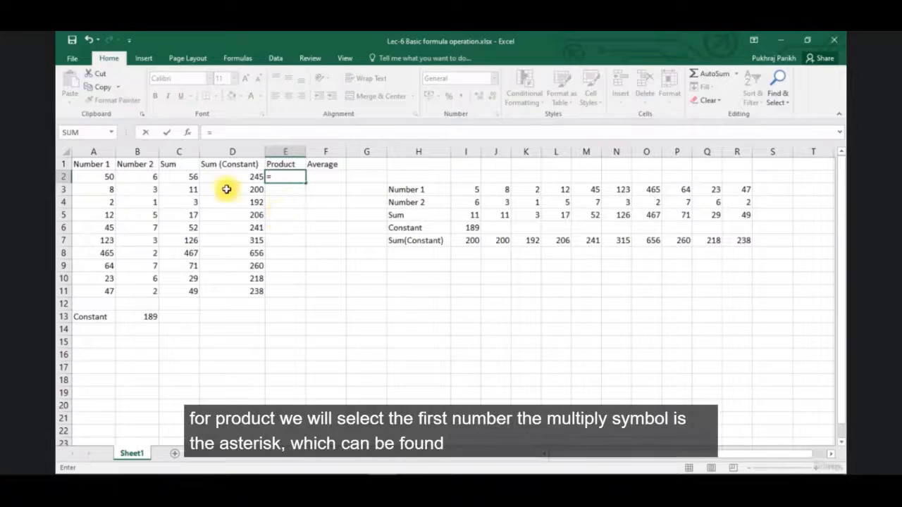
{"action": "left_click", "coordinate": [106, 177]}
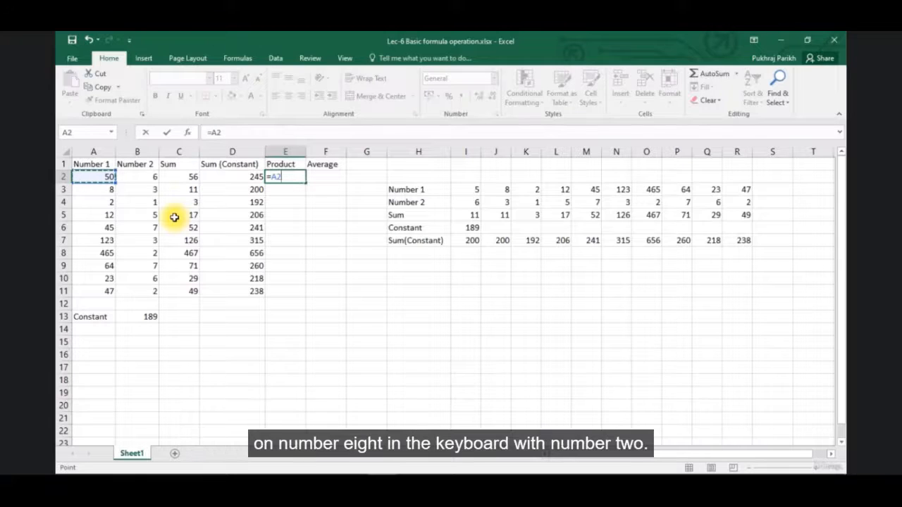
{"action": "type", "text": "*"}
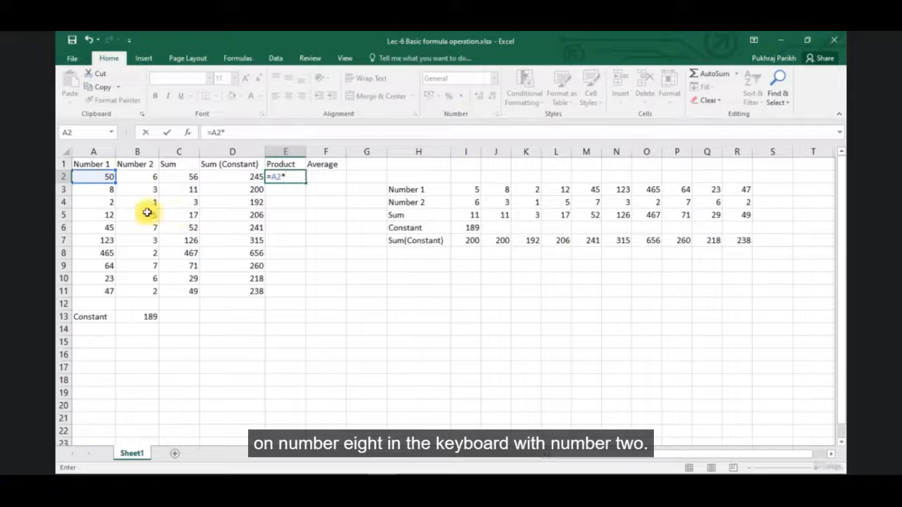
{"action": "left_click", "coordinate": [149, 177]}
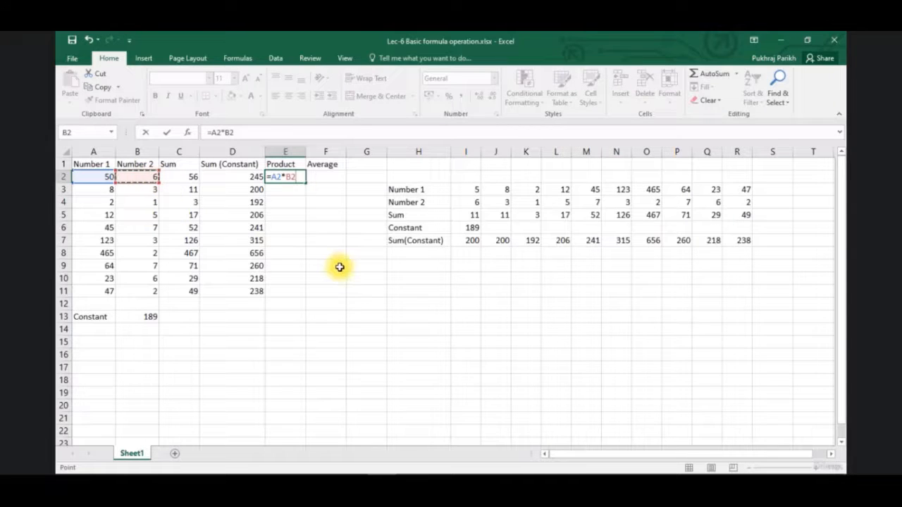
{"action": "type", "text": "*"}
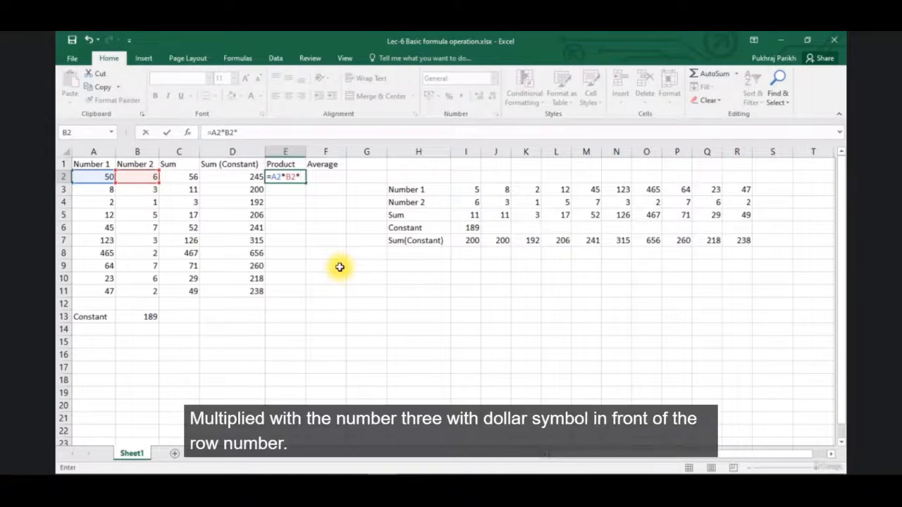
{"action": "left_click", "coordinate": [141, 318]}
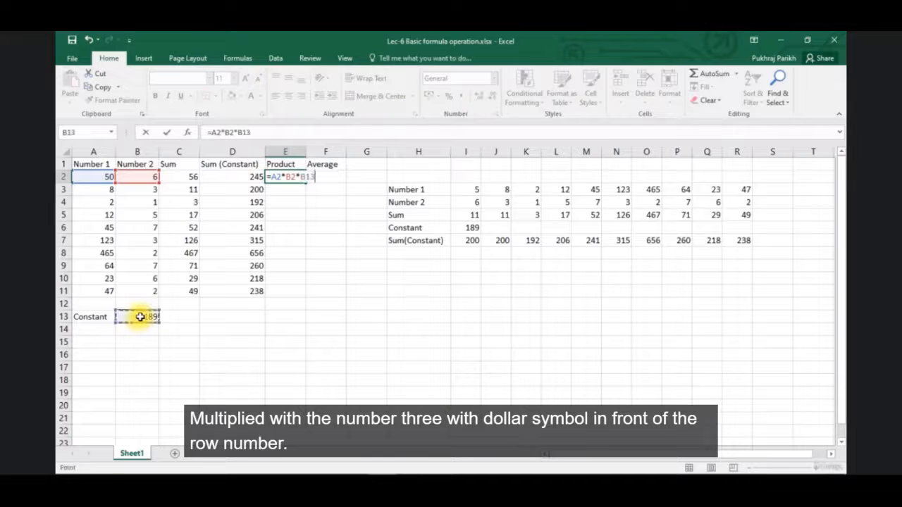
{"action": "left_click", "coordinate": [238, 132]}
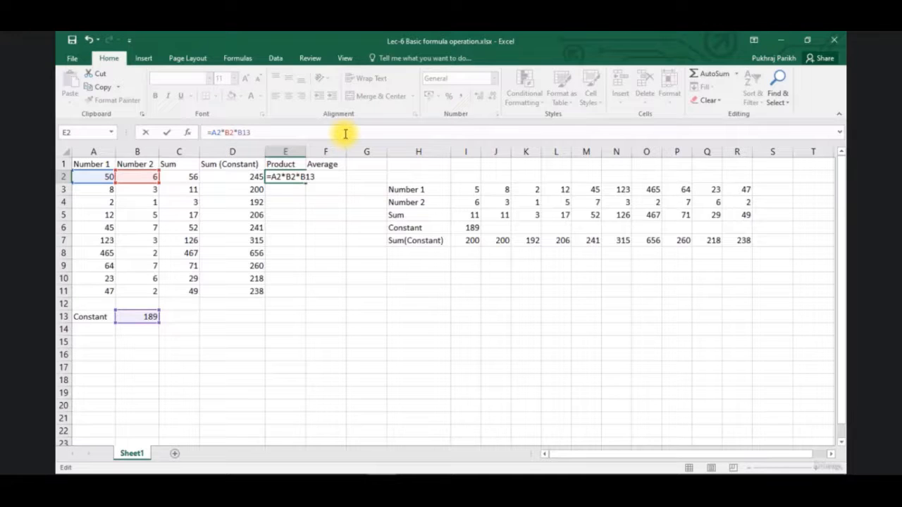
{"action": "type", "text": "$"}
{"action": "key", "text": "Return"}
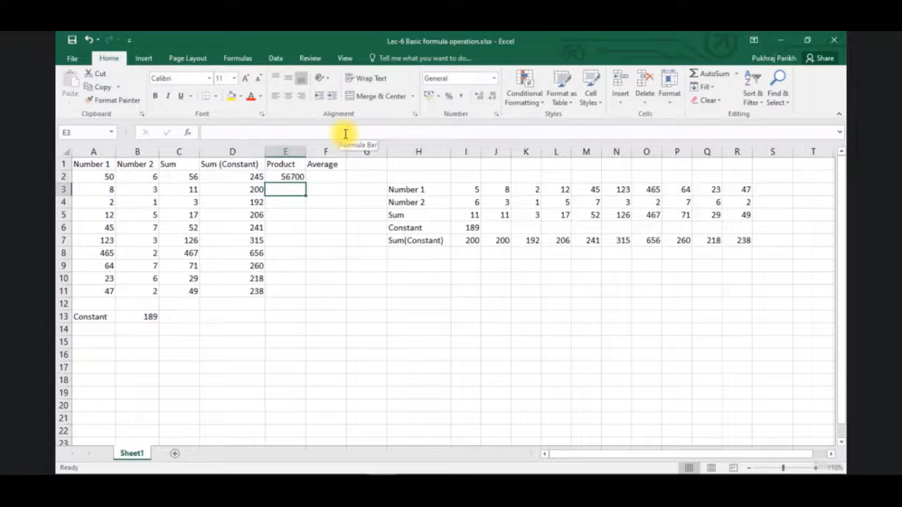
{"action": "left_click", "coordinate": [292, 176]}
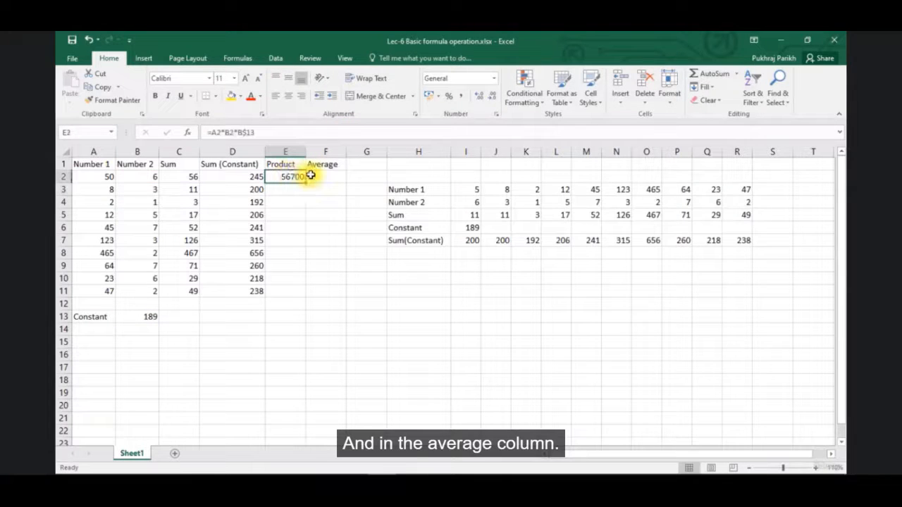
Enter the Average formula =(A2+B2+B$13)/3 in F2, with the row of the constant reference locked
{"action": "left_click", "coordinate": [326, 173]}
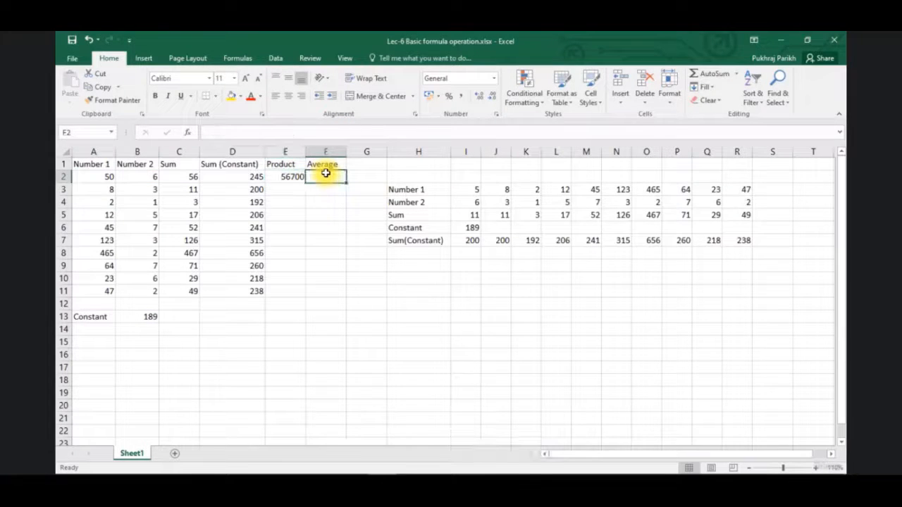
{"action": "type", "text": "="}
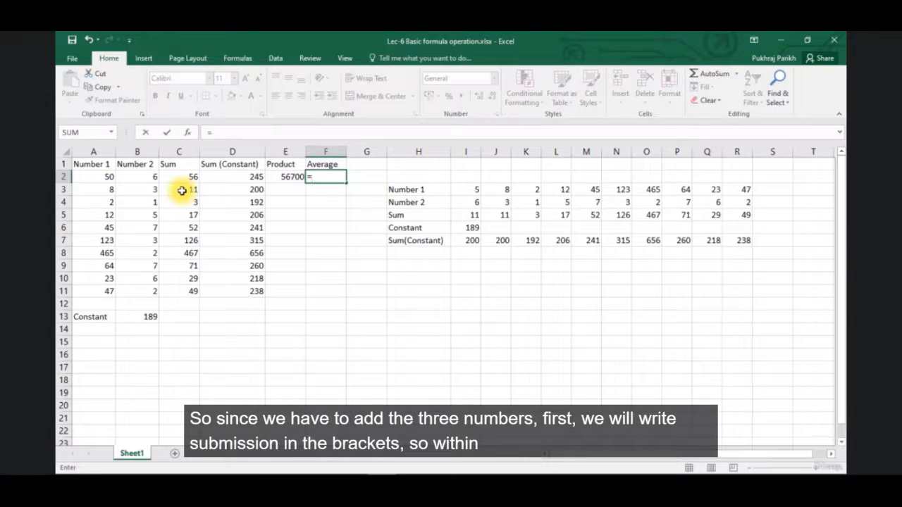
{"action": "type", "text": "("}
{"action": "left_click", "coordinate": [104, 176]}
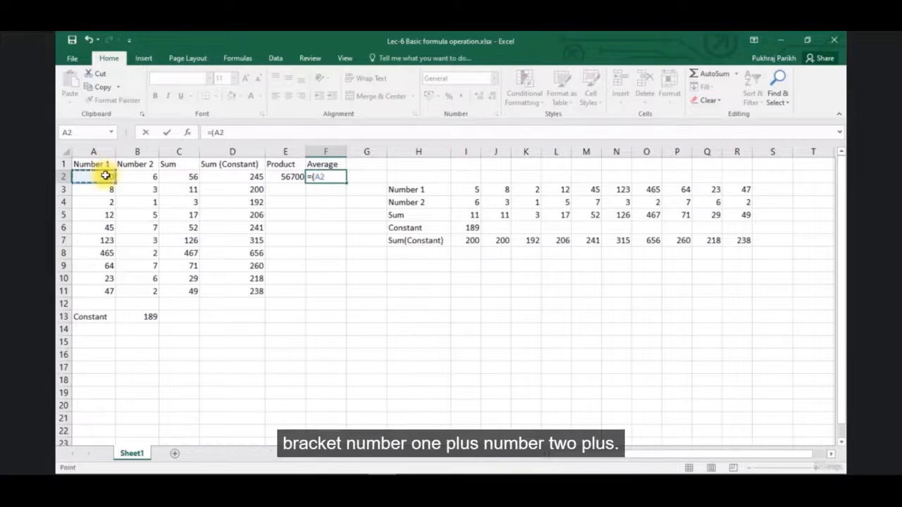
{"action": "type", "text": "+"}
{"action": "left_click", "coordinate": [154, 177]}
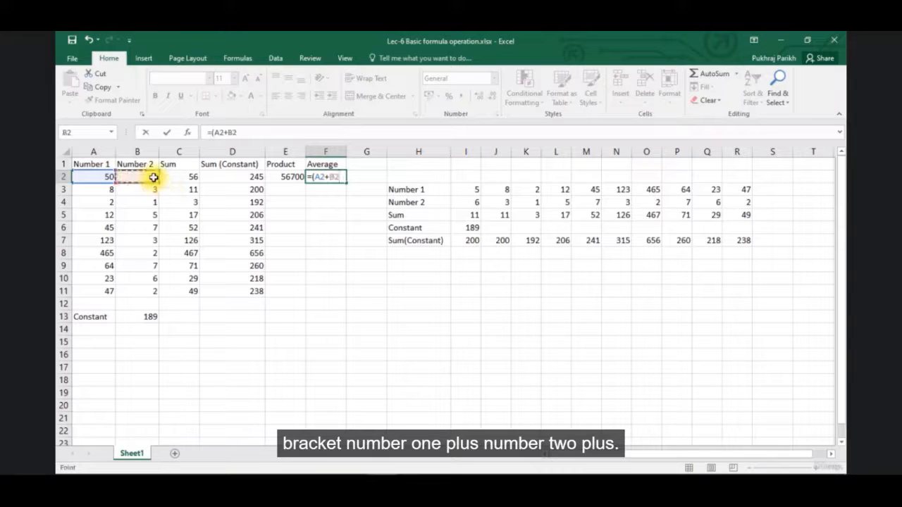
{"action": "type", "text": "+"}
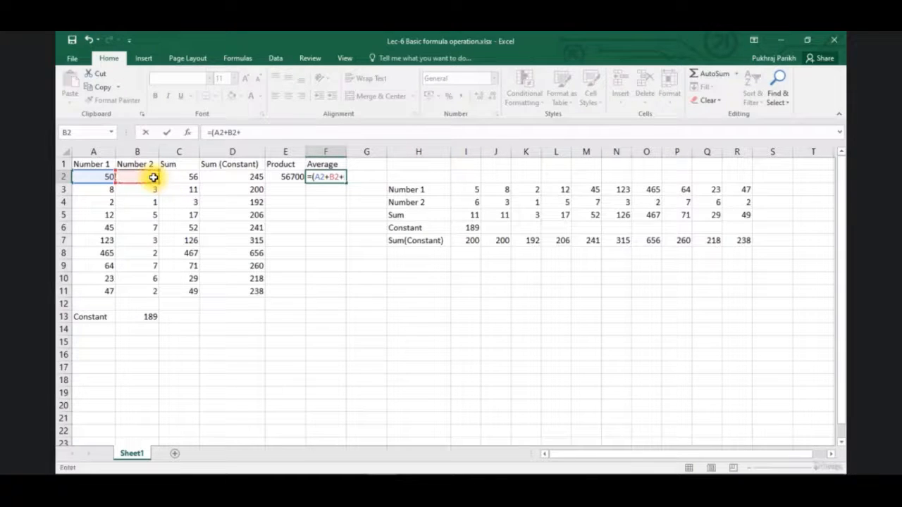
{"action": "left_click", "coordinate": [138, 316]}
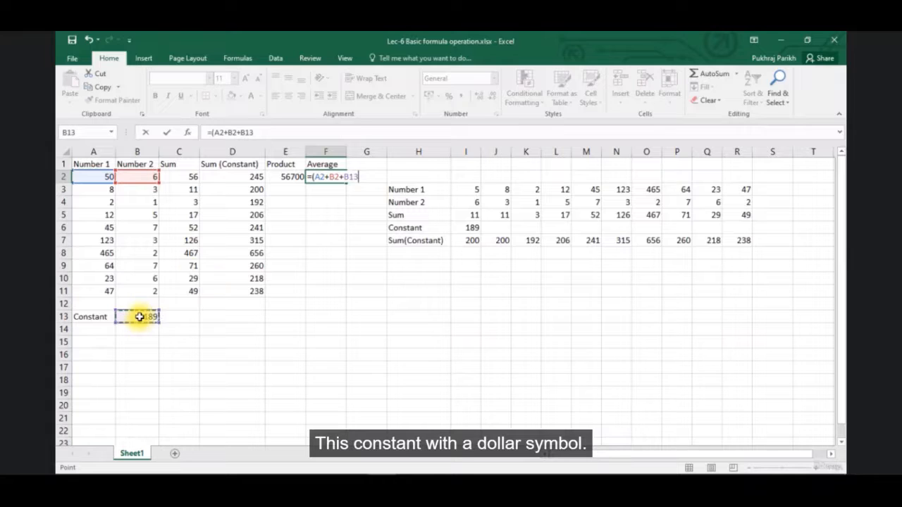
{"action": "left_click", "coordinate": [247, 132]}
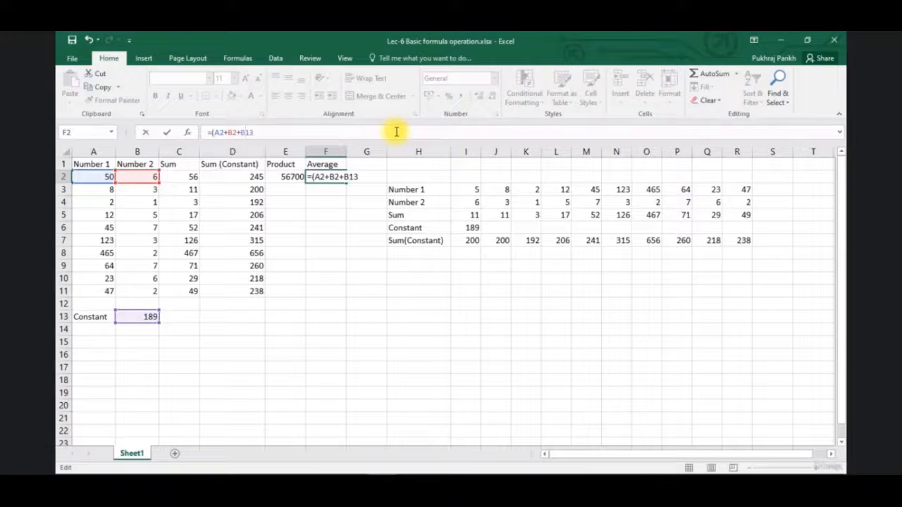
{"action": "type", "text": "$13"}
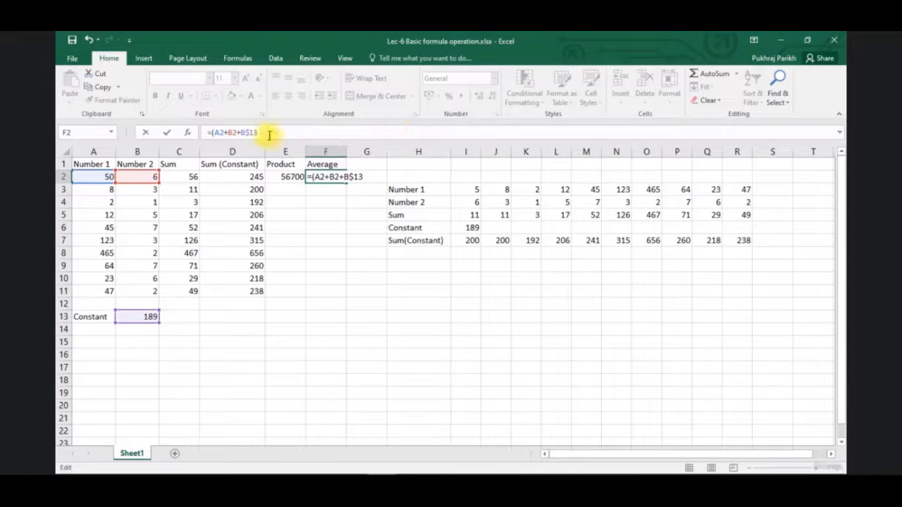
{"action": "type", "text": ")"}
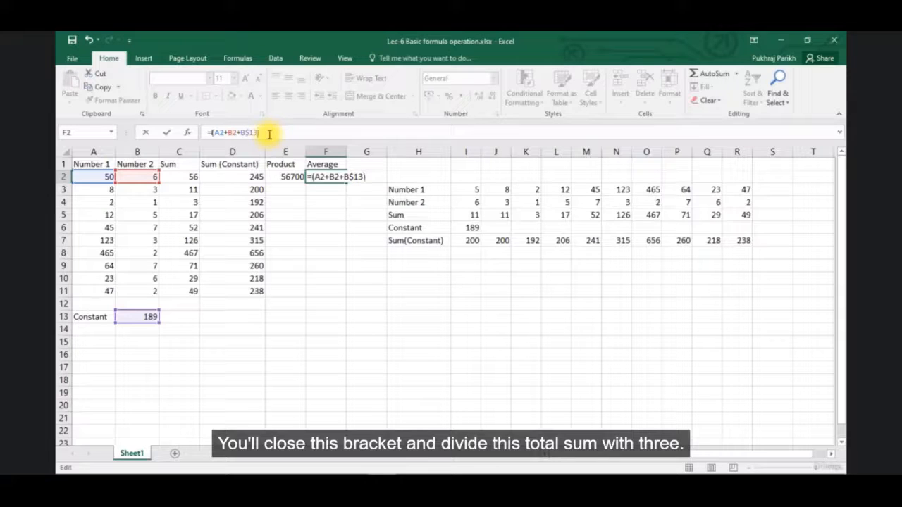
{"action": "type", "text": "/3"}
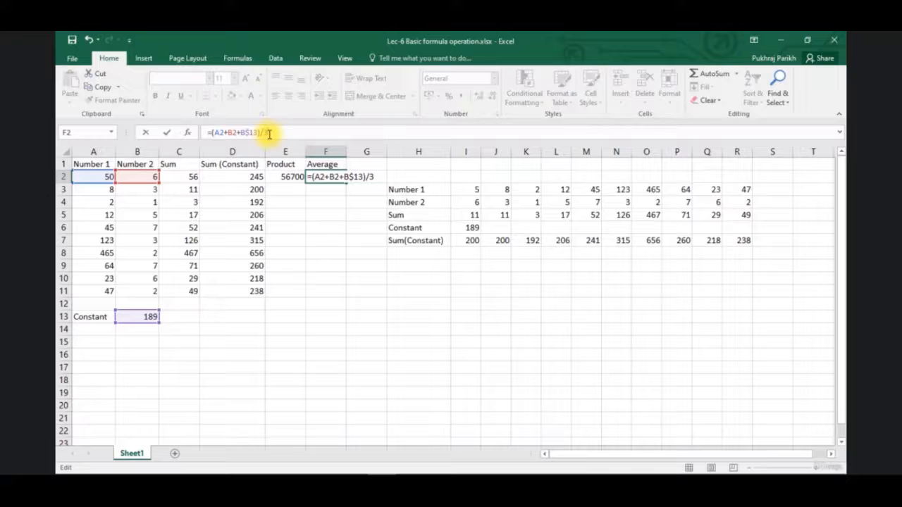
{"action": "key", "text": "Return"}
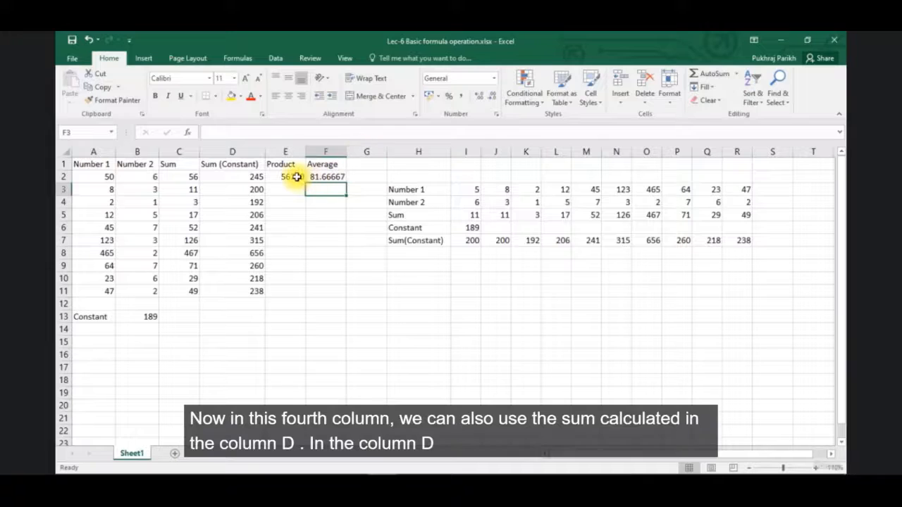
Fill the Product and Average formulas together from E2:F2 down to row 11 and check the copied formula in F11
{"action": "left_click", "coordinate": [319, 177]}
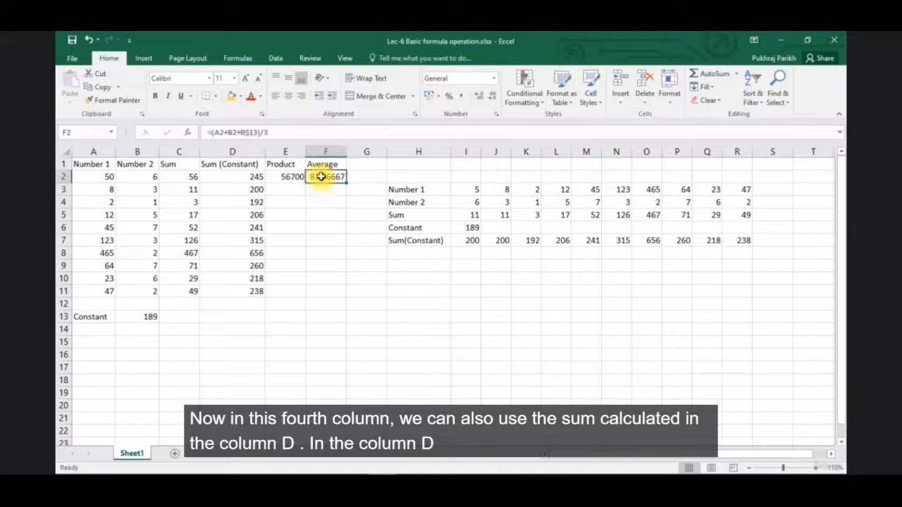
{"action": "left_click", "coordinate": [300, 177]}
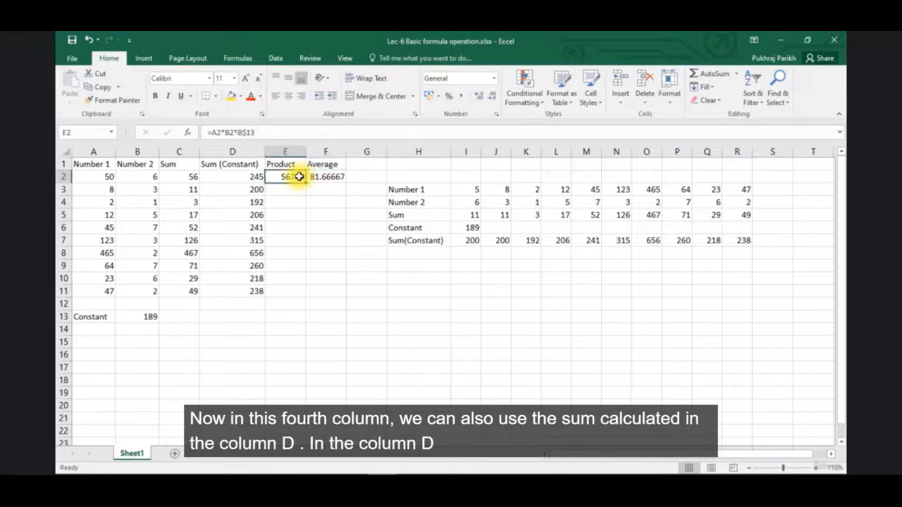
{"action": "left_click", "coordinate": [316, 177]}
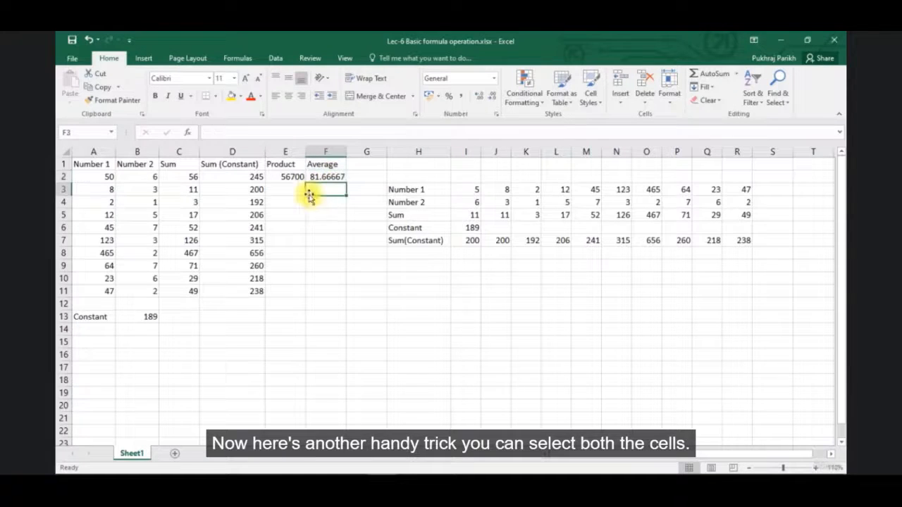
{"action": "left_click_drag", "start_coordinate": [288, 177], "coordinate": [324, 179]}
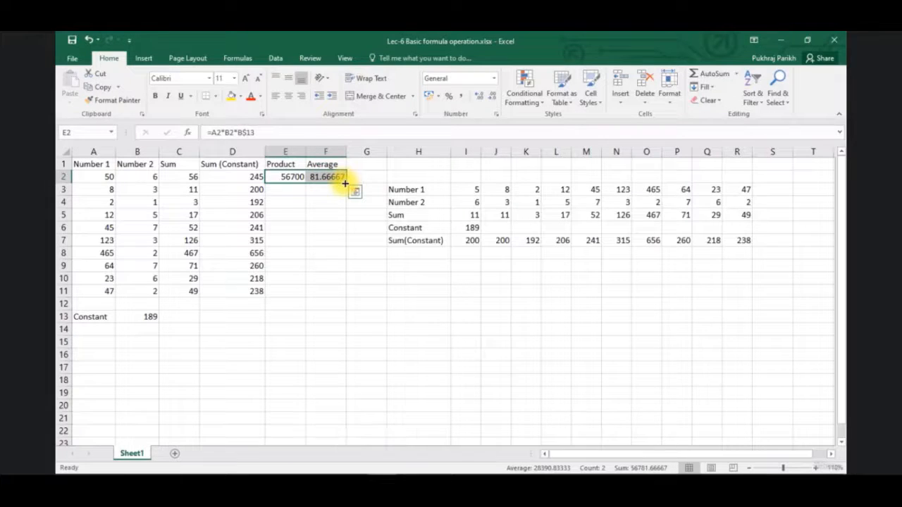
{"action": "double_click", "coordinate": [344, 183]}
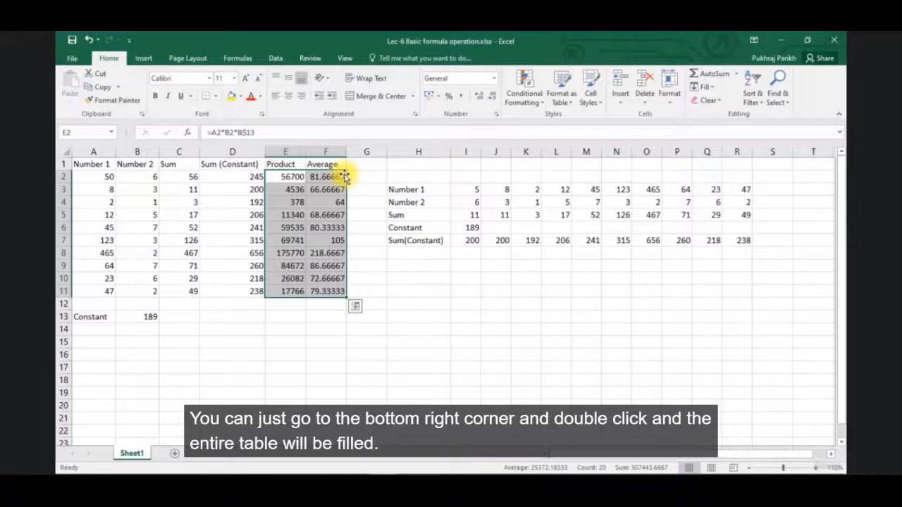
{"action": "left_click", "coordinate": [328, 291]}
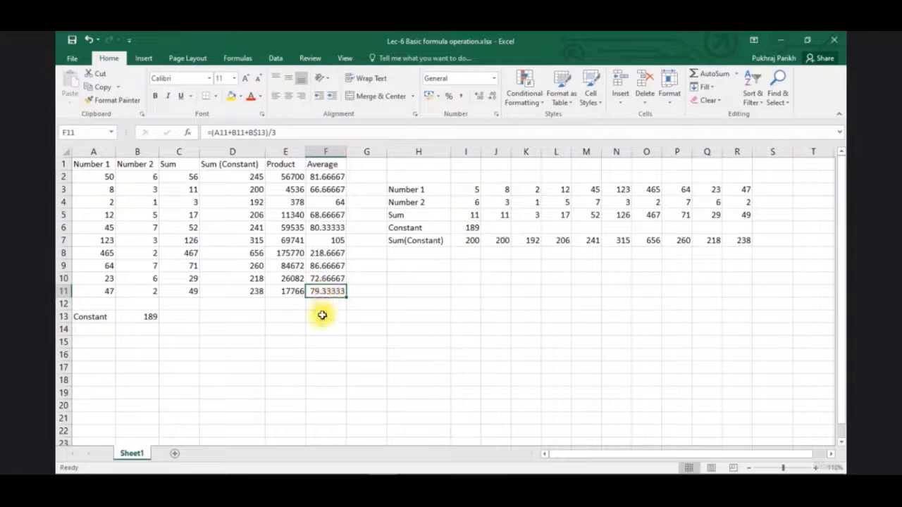